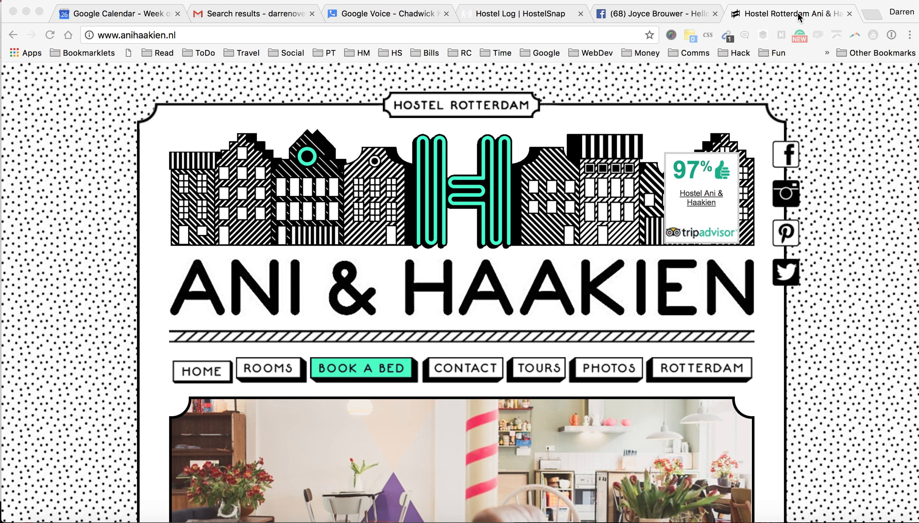
Step: Read the Facebook question about staff communication and review the staff entries in HostelSnap's Hostel Log
left_click(649, 14)
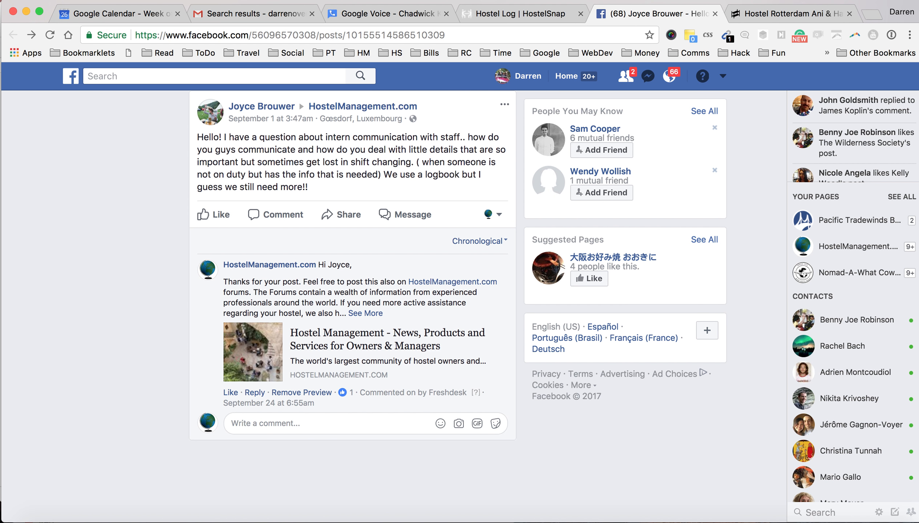
left_click(537, 15)
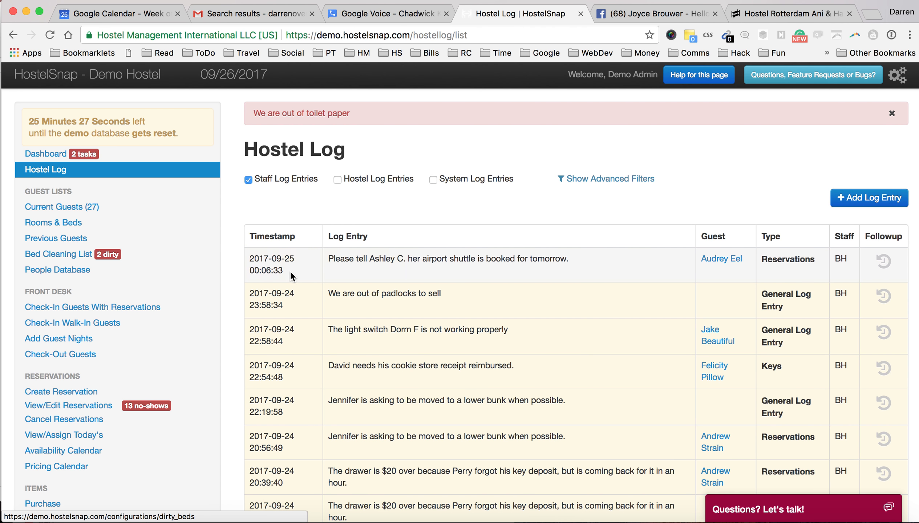
scroll(400, 330, "down", 3)
scroll(390, 310, "up", 3)
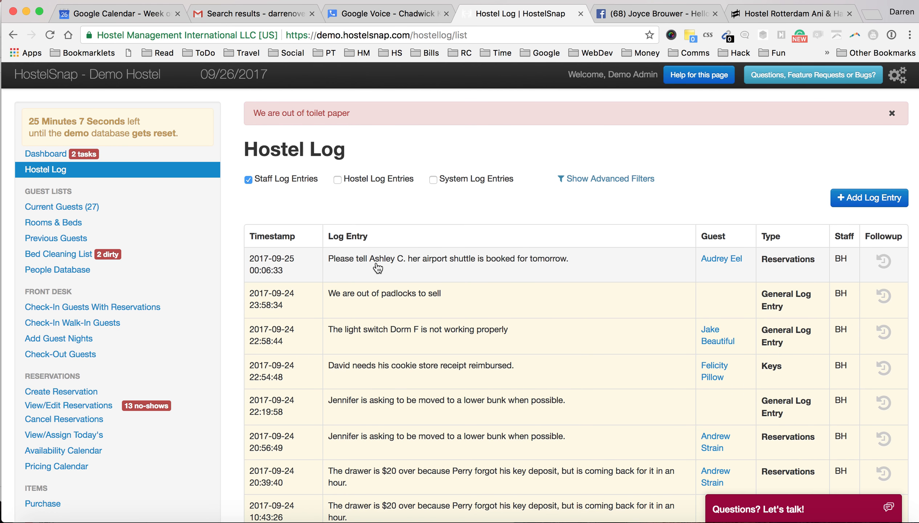
scroll(404, 366, "down", 4)
scroll(404, 368, "up", 4)
Step: Start a new log entry and write the guest's first name followed by "needs to move beds"
left_click(876, 205)
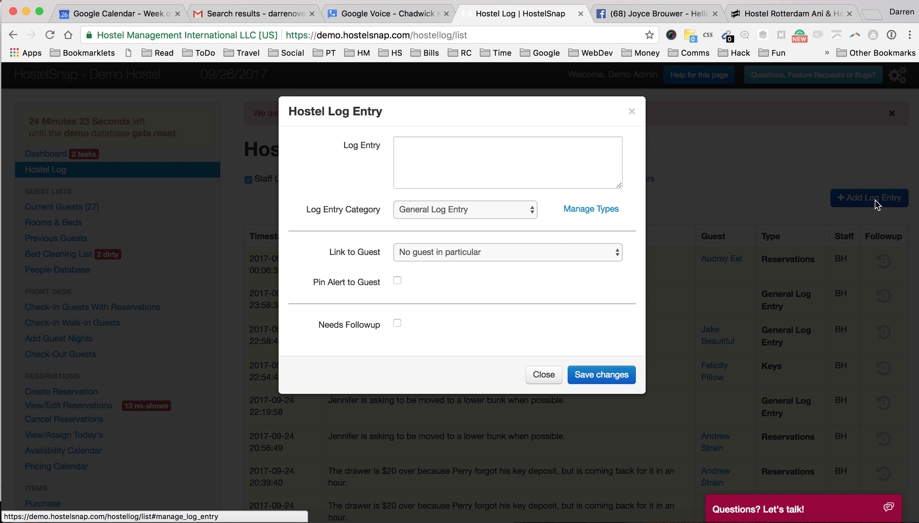
left_click(472, 150)
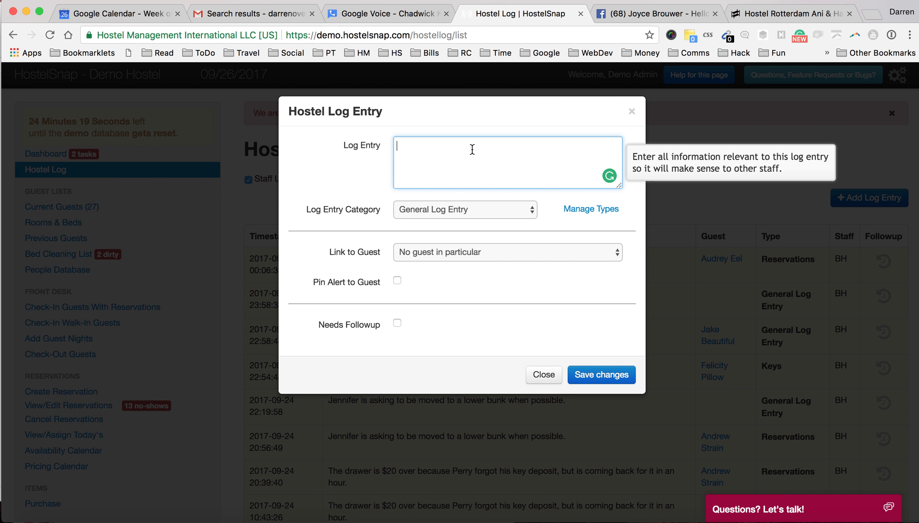
type("Joyce needs to move")
double_click(414, 145)
type("Jake")
left_click(483, 148)
type("beds")
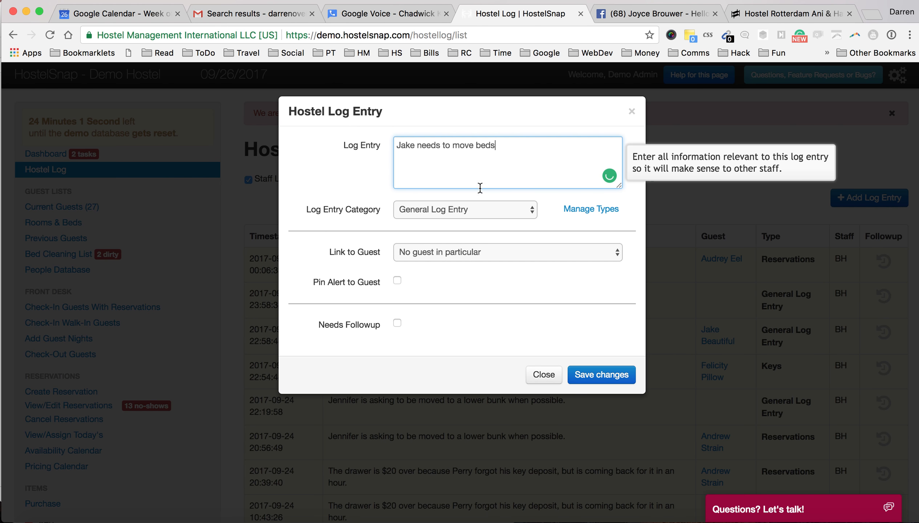
Step: Set the draft entry's category to Guest Note and mark it as needing followup
left_click(472, 210)
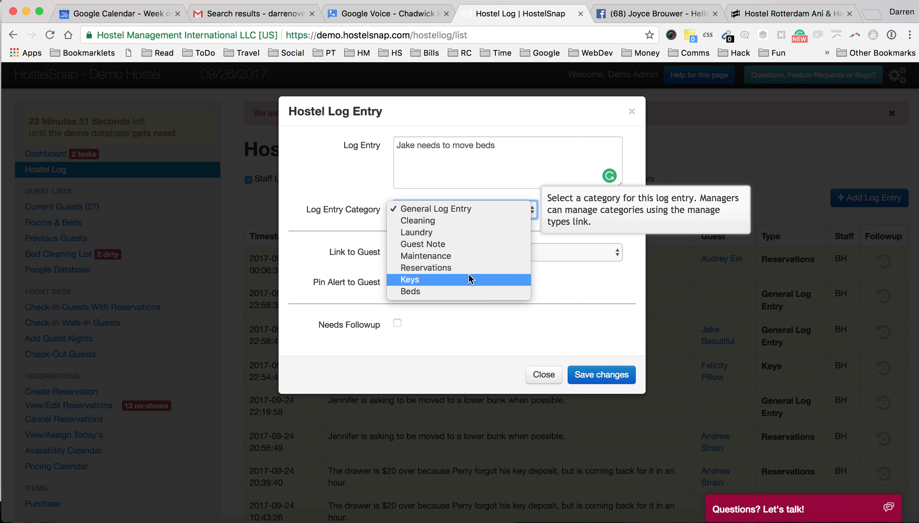
left_click(339, 221)
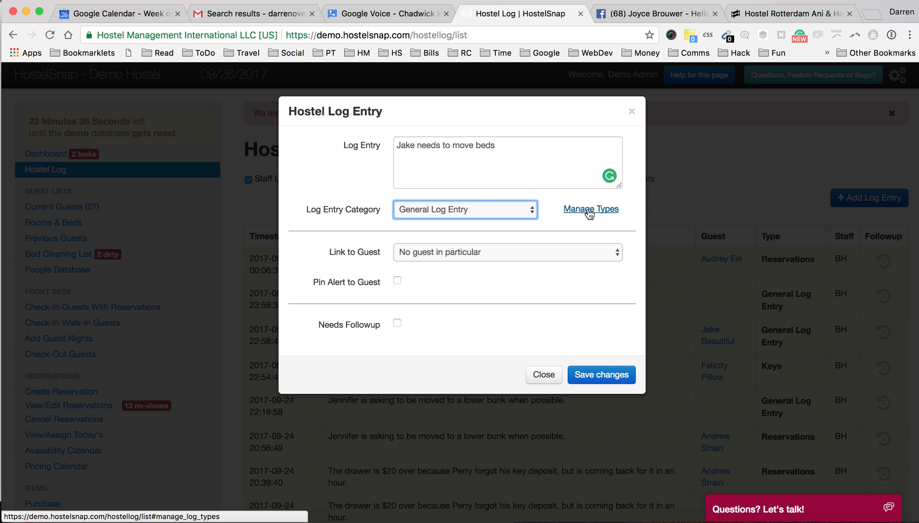
left_click(491, 210)
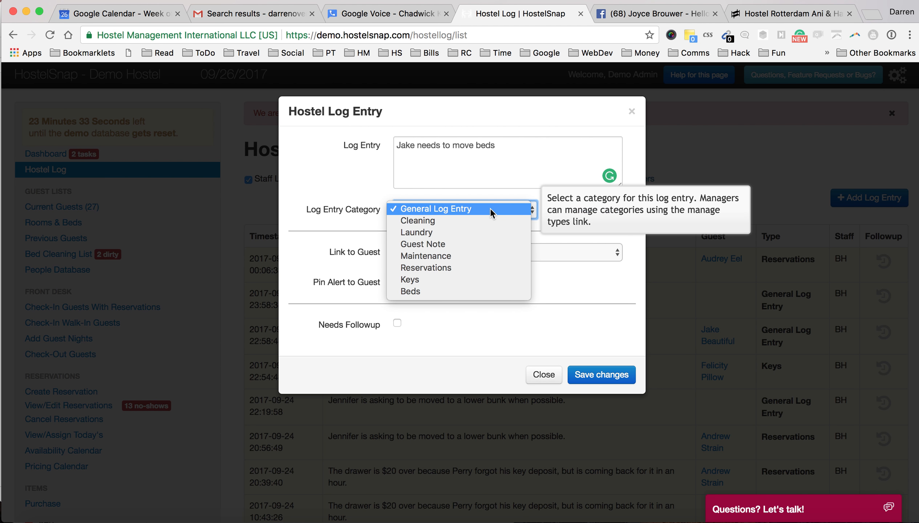
left_click(482, 244)
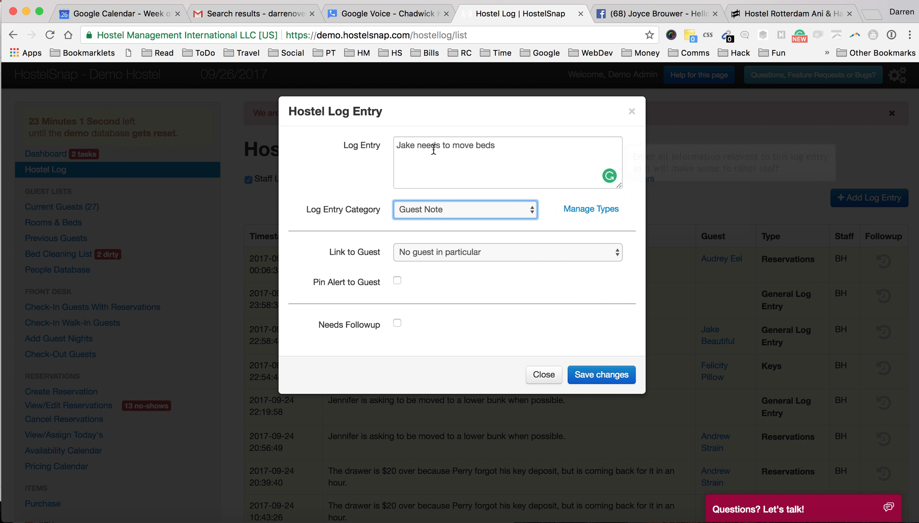
mouse_move(433, 149)
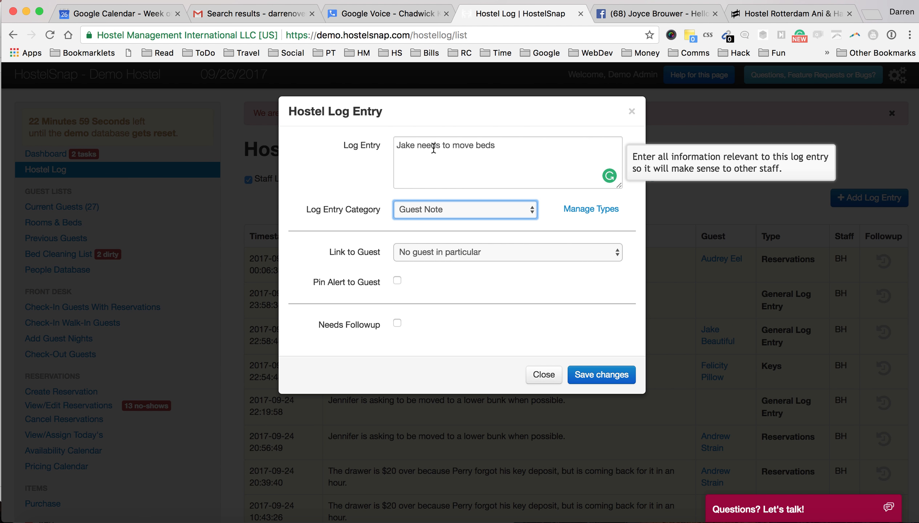
left_click(397, 323)
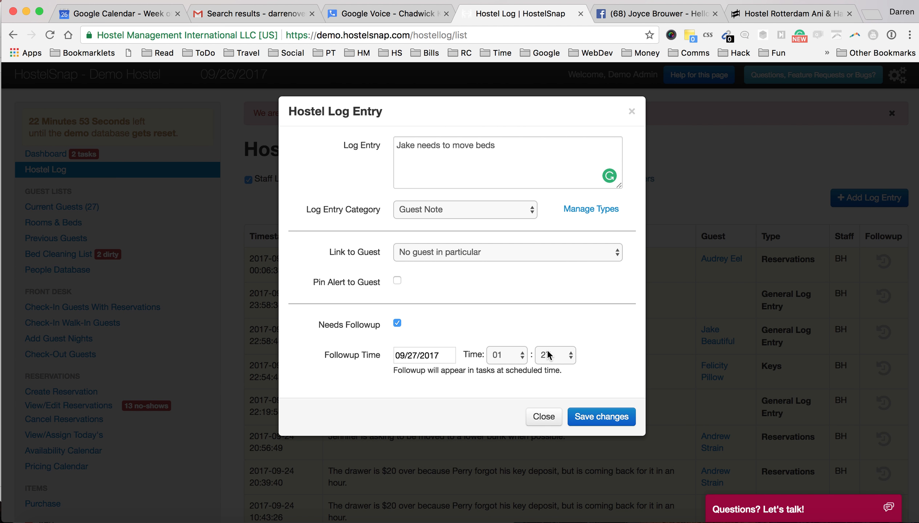
Step: Copy the full text of the draft log entry and discard the draft without saving
double_click(490, 146)
triple_click(490, 146)
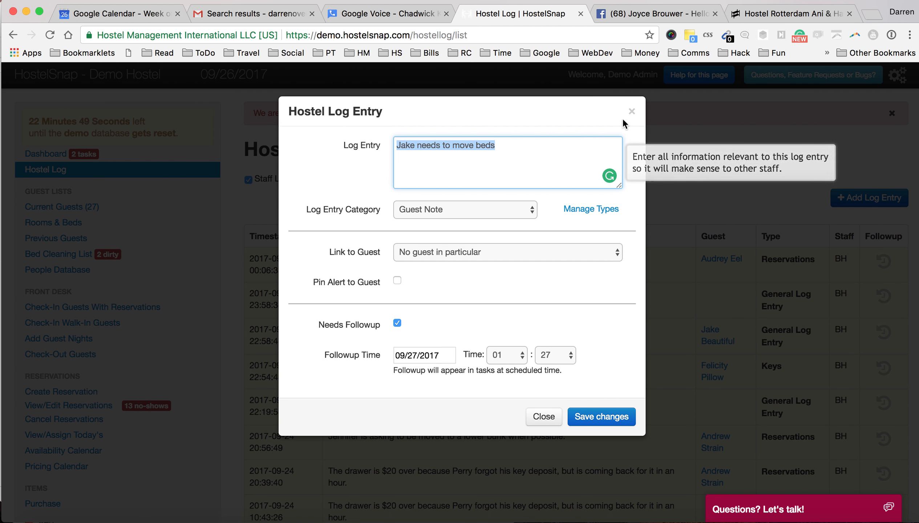
left_click(631, 112)
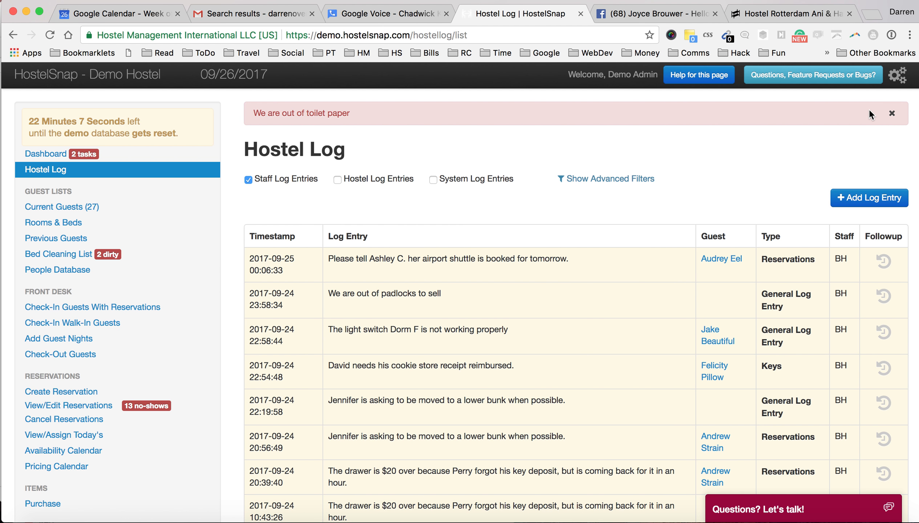
Step: Dismiss the toilet paper alert and start a Guest Note log entry with the copied text about moving beds
left_click(892, 113)
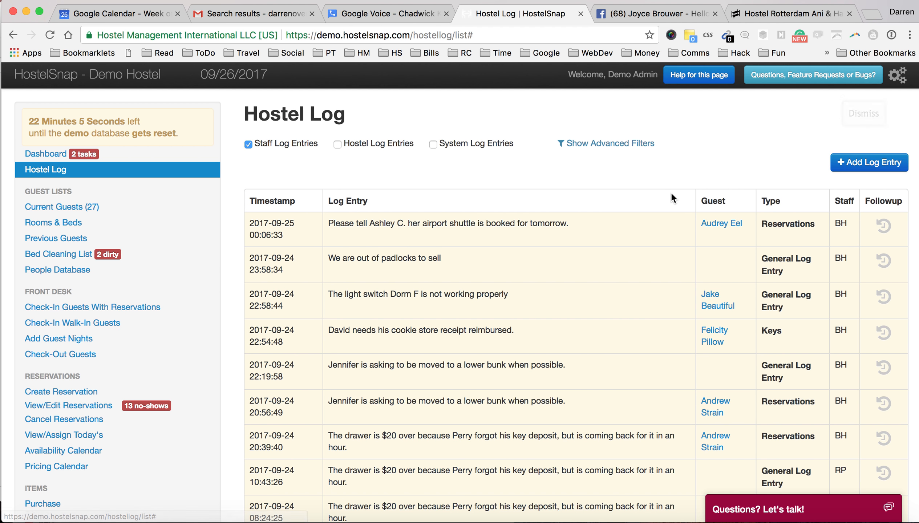
left_click(872, 164)
left_click(419, 183)
type("Jake needs to move beds")
left_click(458, 224)
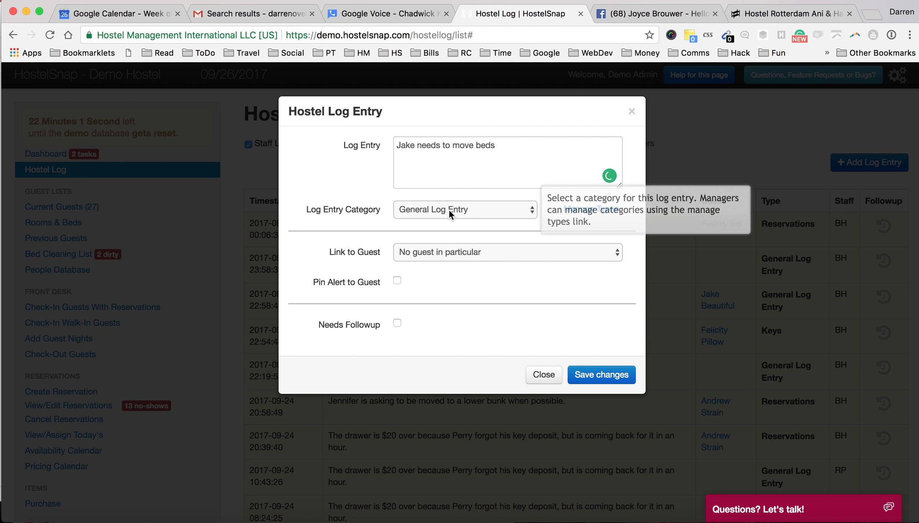
left_click(450, 212)
left_click(448, 243)
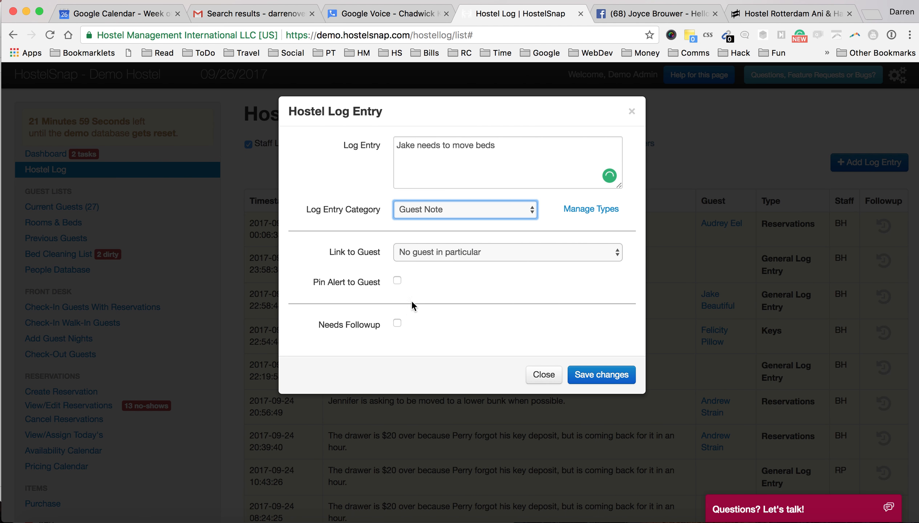
Step: Link the entry to the current guest it mentions, pin it as an alert to that guest without followup, and save it
left_click(396, 324)
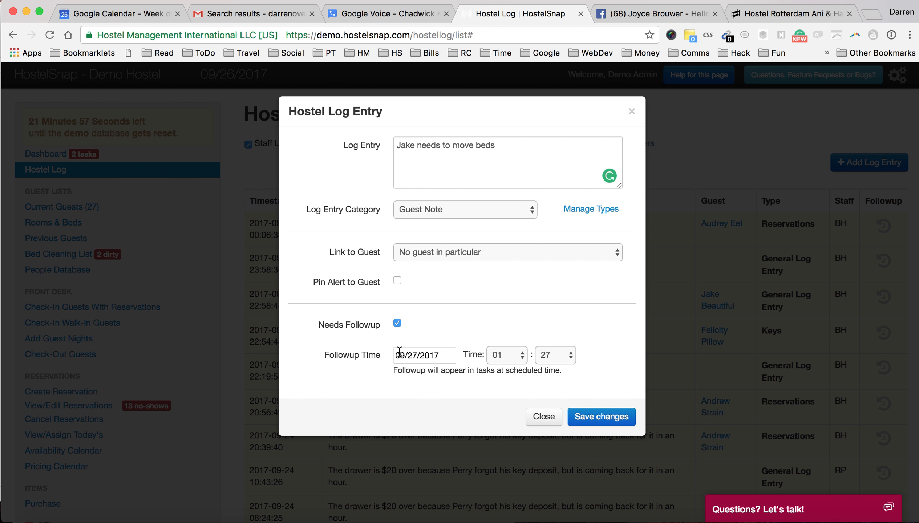
left_click(398, 323)
left_click(430, 252)
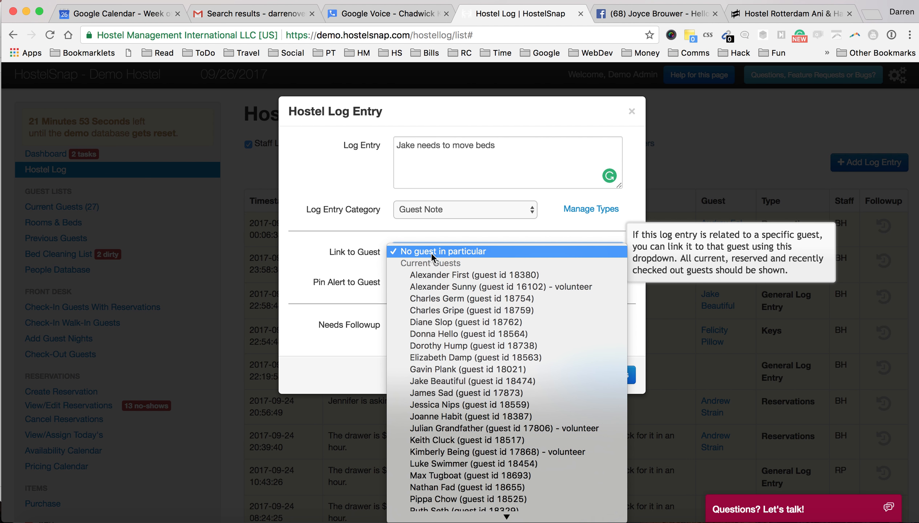
left_click(445, 380)
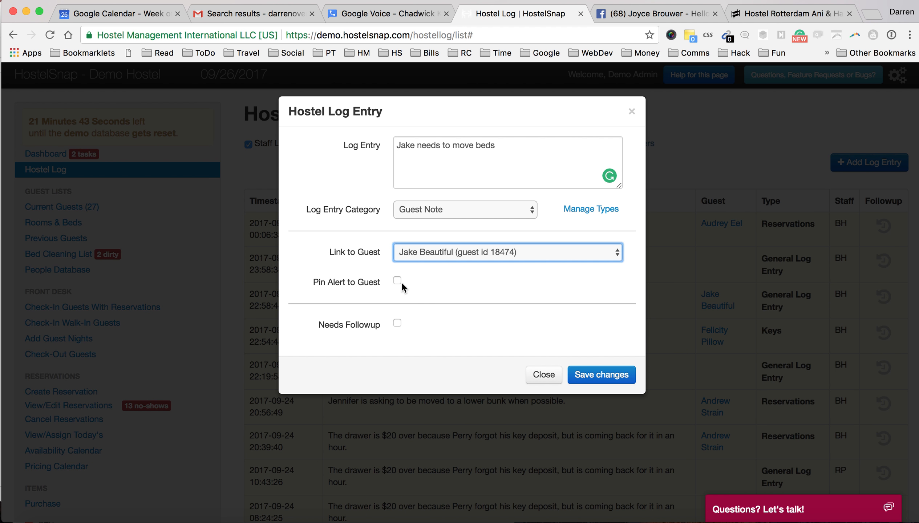
mouse_move(401, 282)
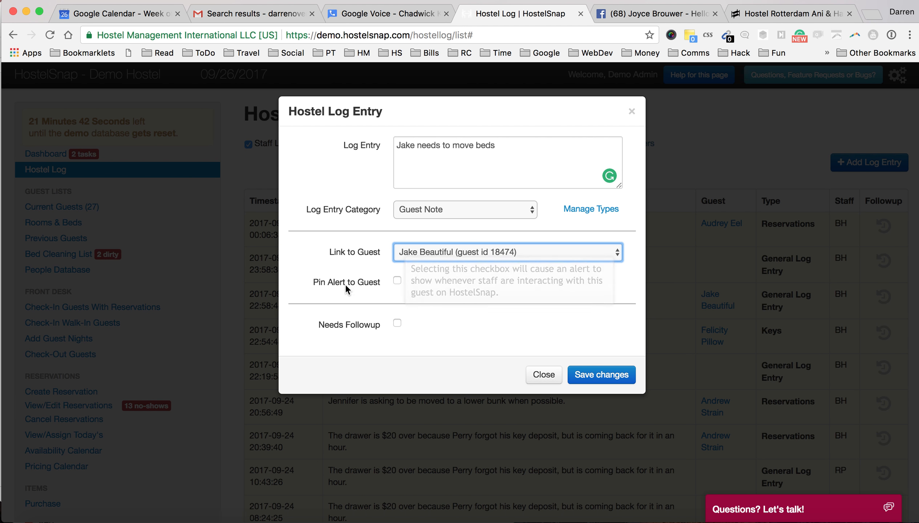
left_click(397, 280)
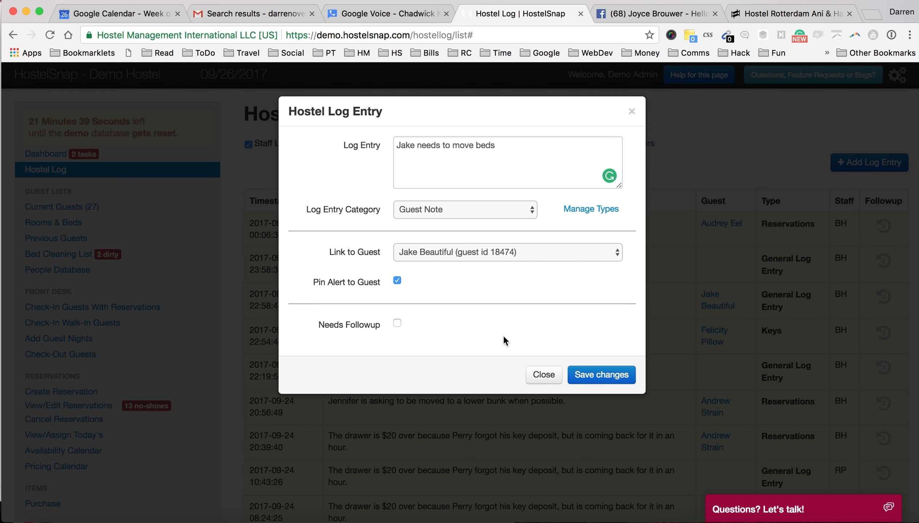
left_click(600, 373)
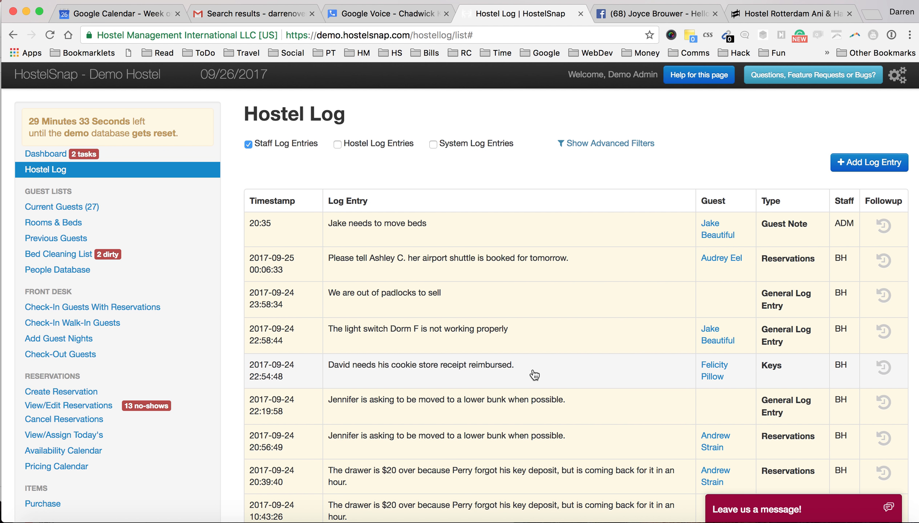
Step: Open the details of the guest linked to the new log entry from the Current Guests list
left_click(76, 207)
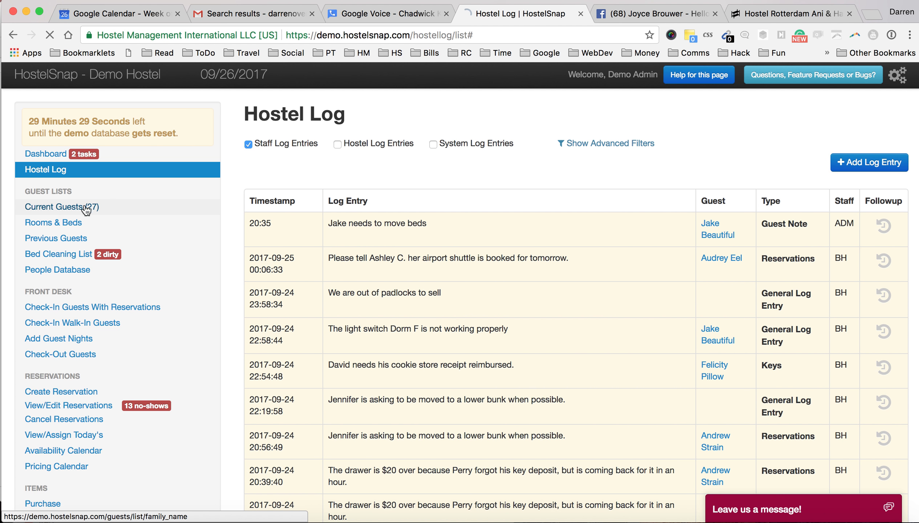
scroll(349, 371, "down", 8)
scroll(350, 371, "up", 1)
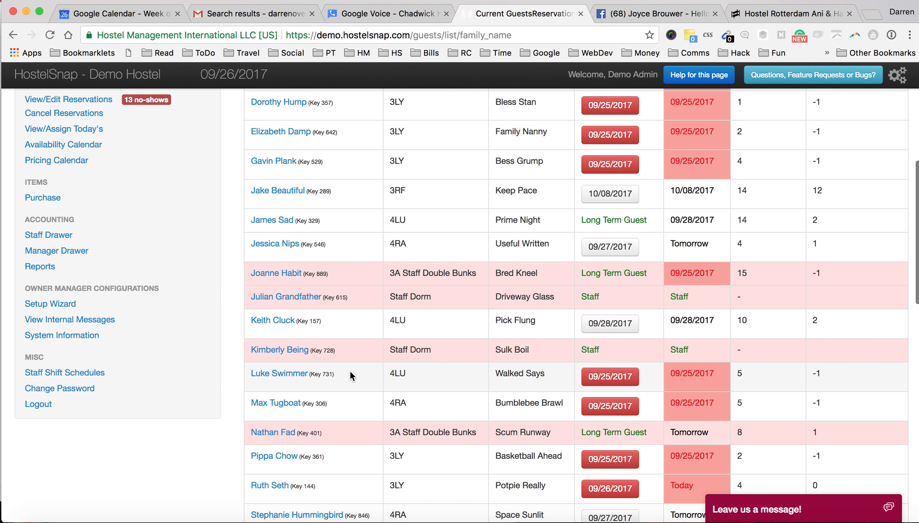
left_click(275, 191)
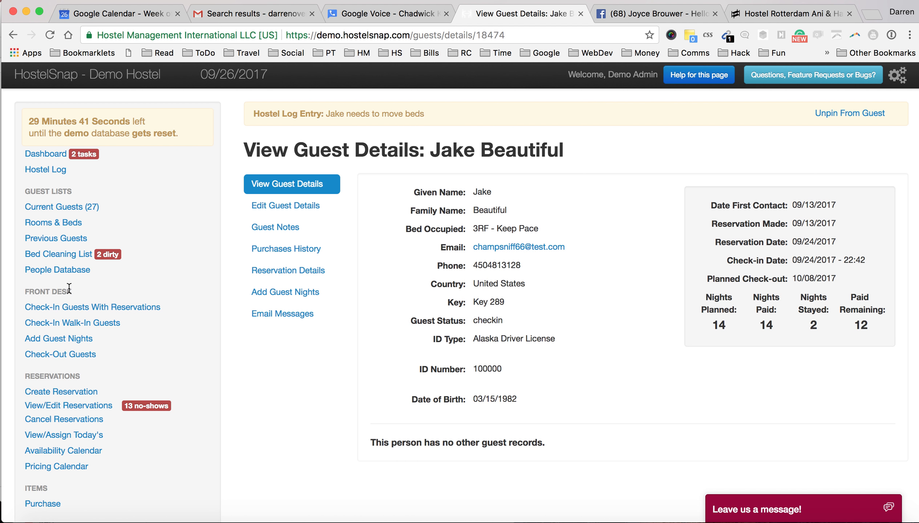
Step: Check the linked guest's row and Nights to Add options on the Add Guest Nights page
left_click(67, 342)
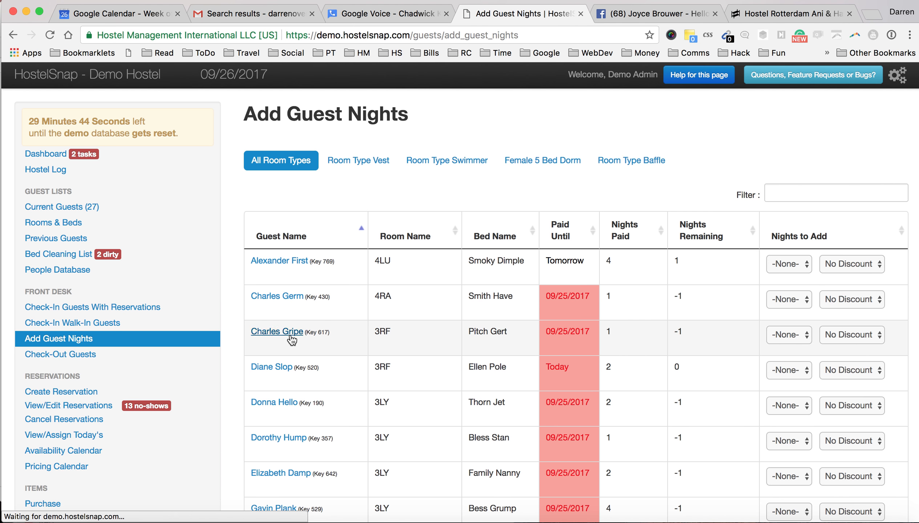
scroll(305, 334, "down", 7)
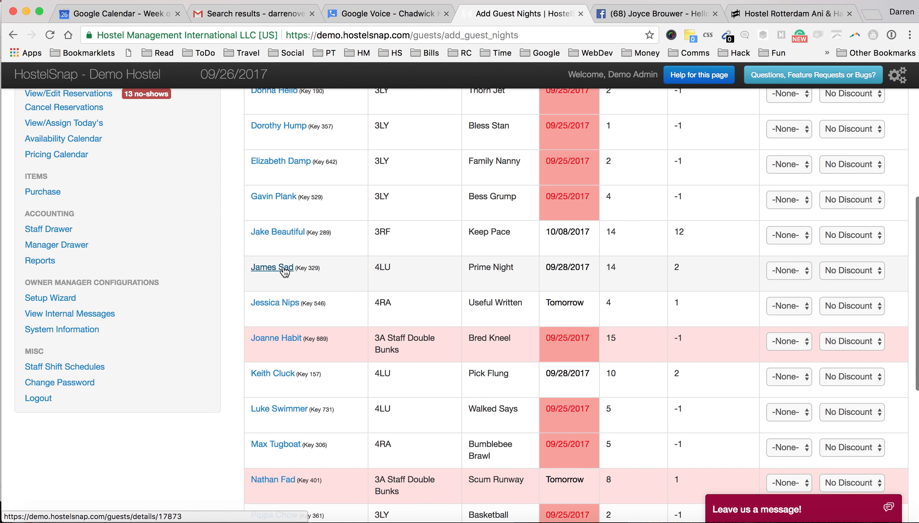
left_click(790, 241)
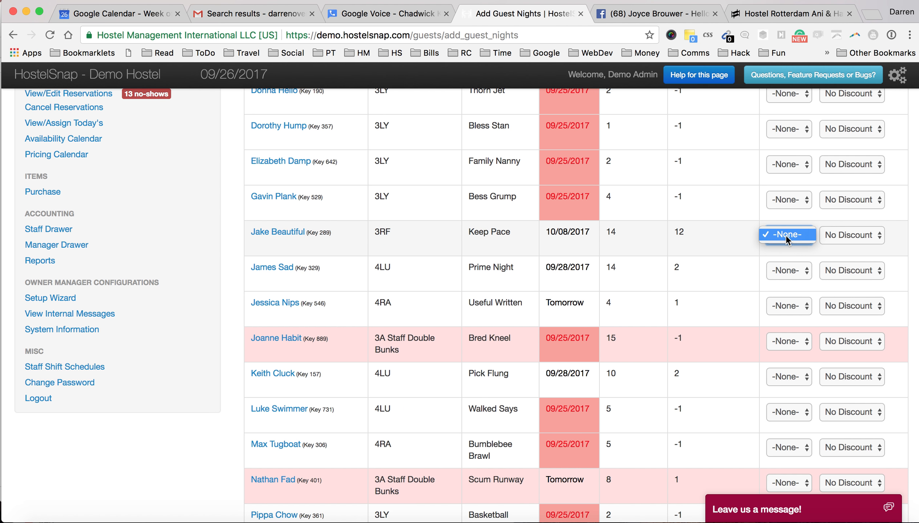
left_click(716, 247)
scroll(715, 247, "up", 2)
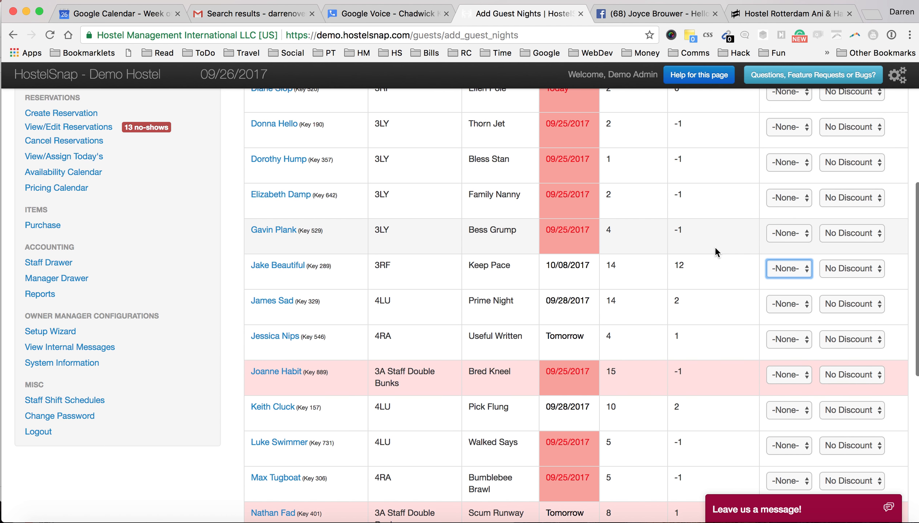
scroll(716, 247, "up", 10)
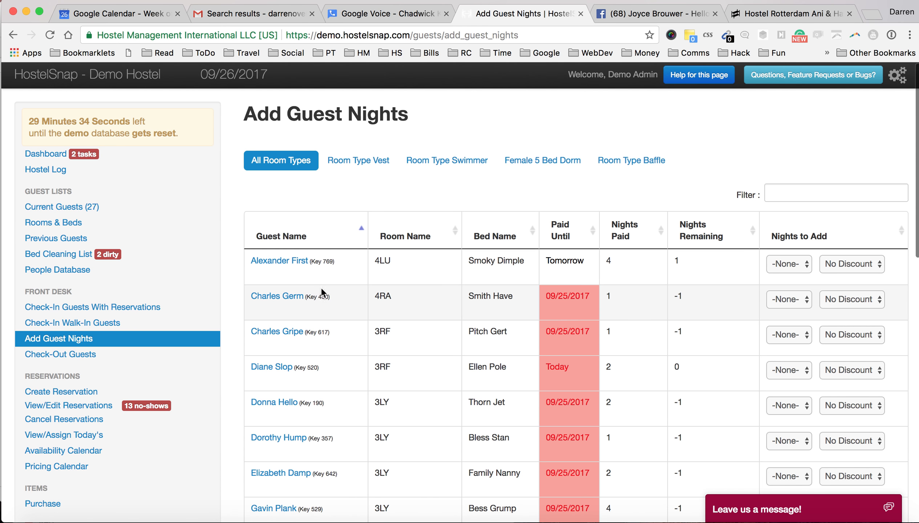
Step: Start a Cleaning log entry in the Hostel Log with the copied text about moving beds, replacing the first name with another guest's
left_click(56, 171)
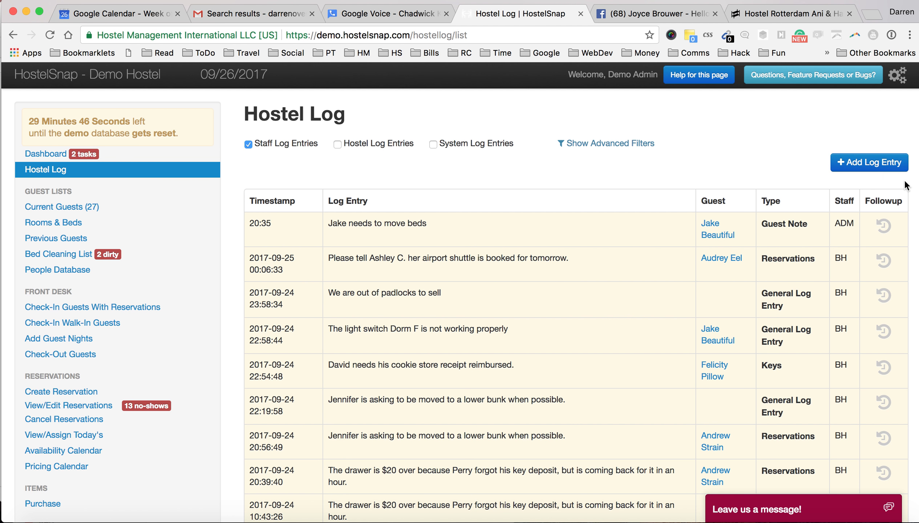
left_click(872, 164)
left_click(444, 154)
type("Jake needs to move beds")
double_click(409, 145)
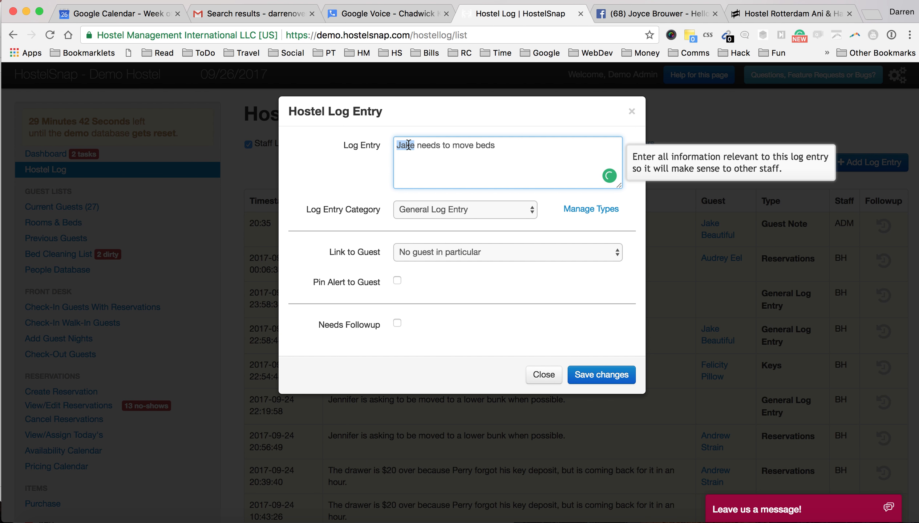
type("Andrew")
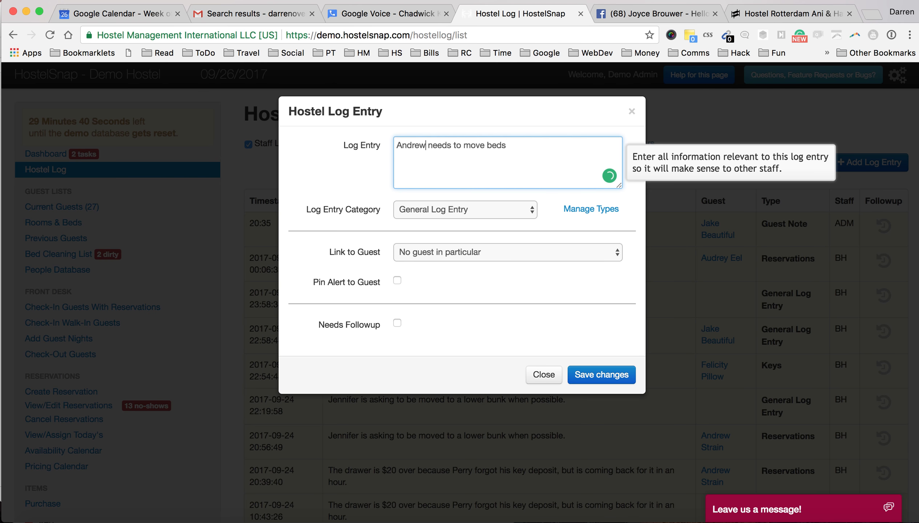
left_click(454, 208)
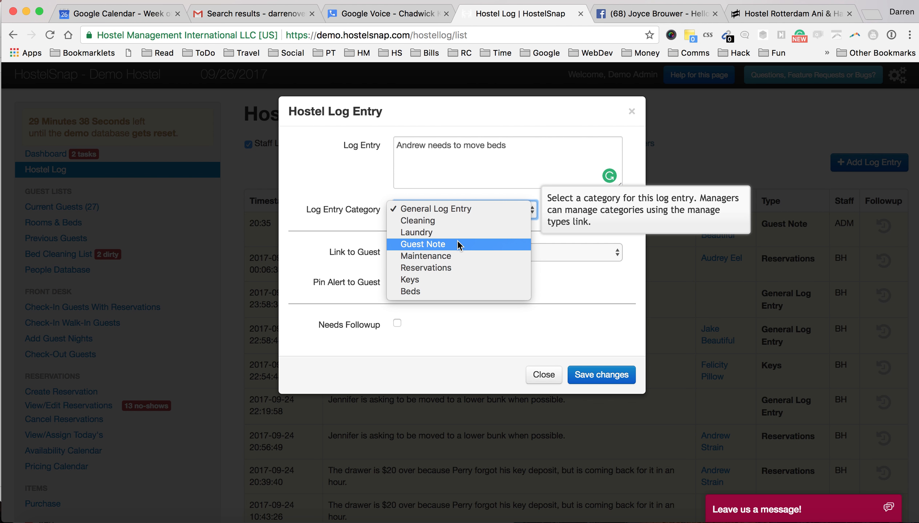
left_click(448, 217)
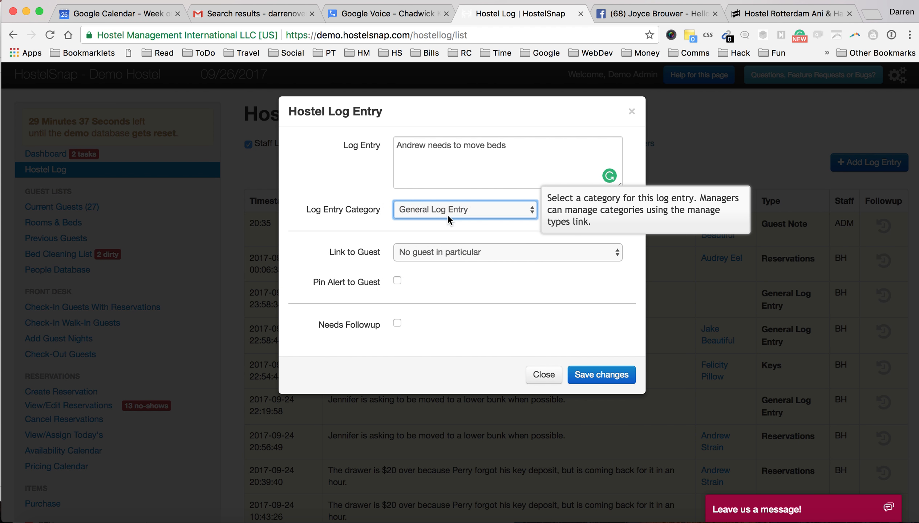
Step: Link the entry to the first guest under Current Guests, pin it as an alert to that guest, and save it
left_click(445, 251)
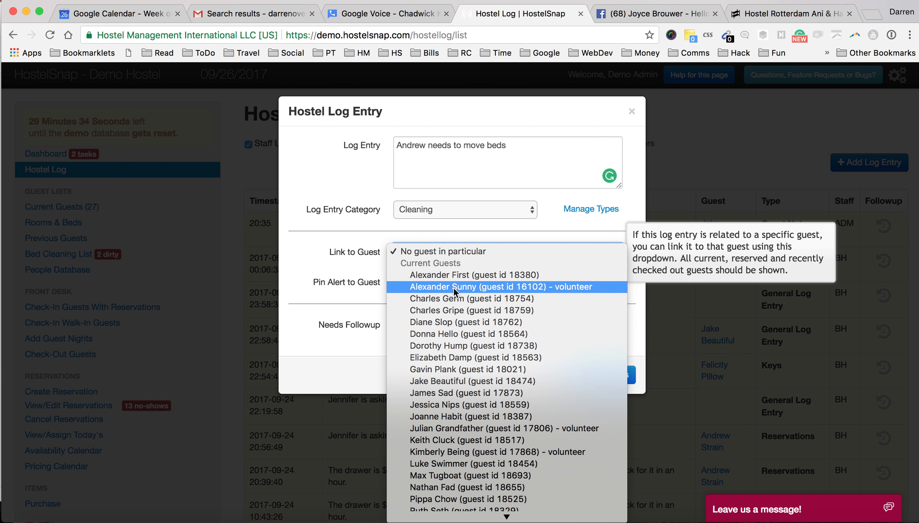
scroll(454, 372, "down", 5)
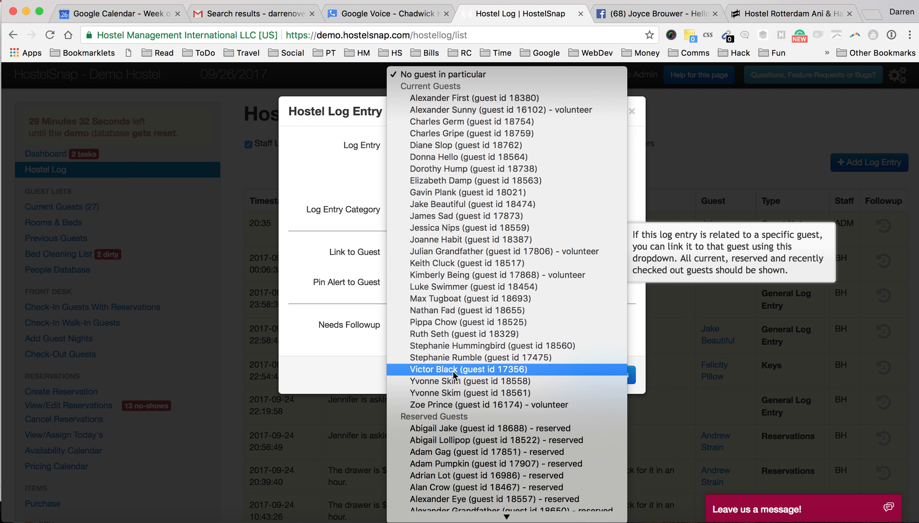
scroll(454, 373, "down", 1)
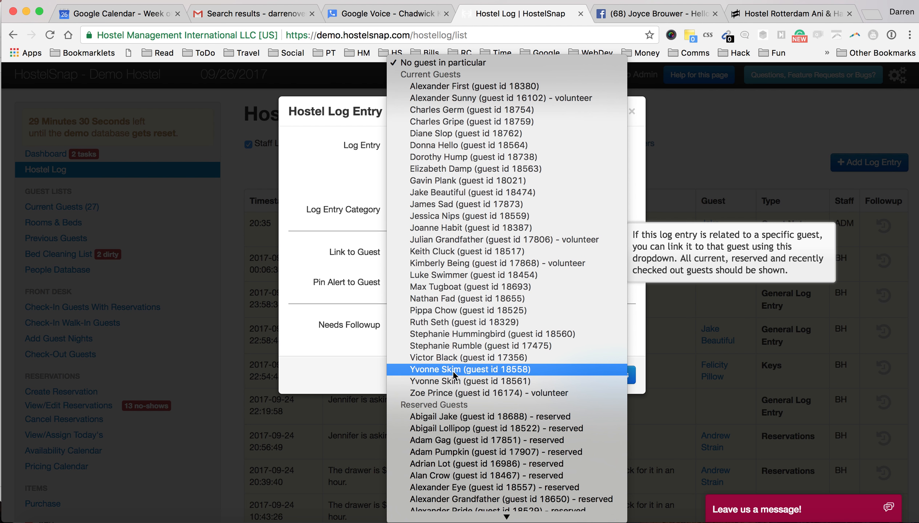
scroll(454, 374, "down", 5)
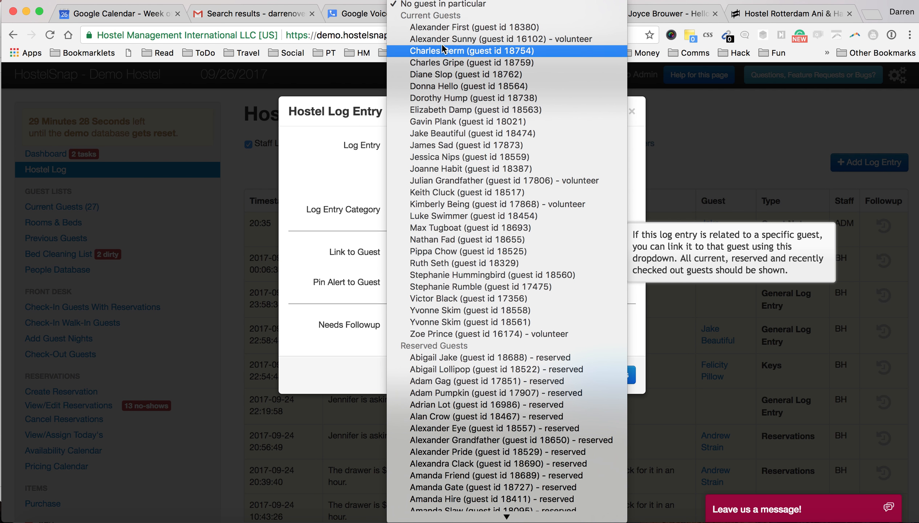
left_click(438, 31)
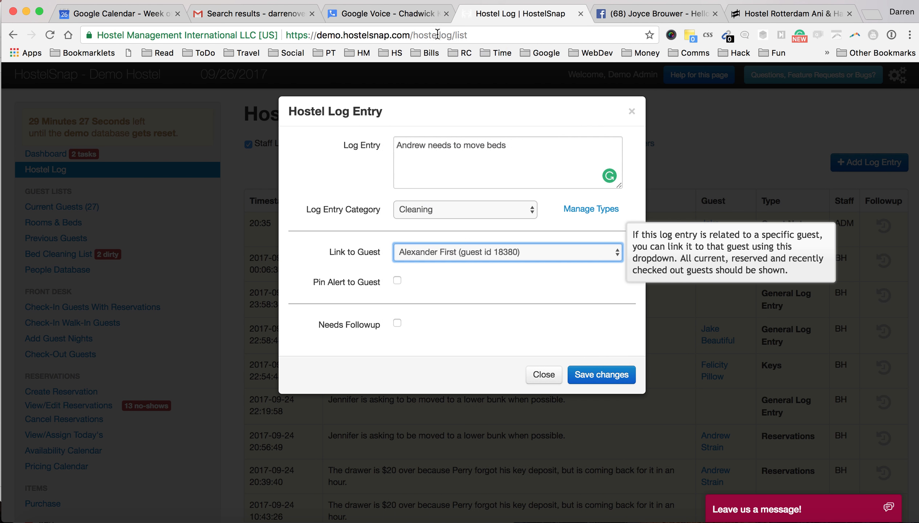
left_click(397, 280)
left_click(592, 371)
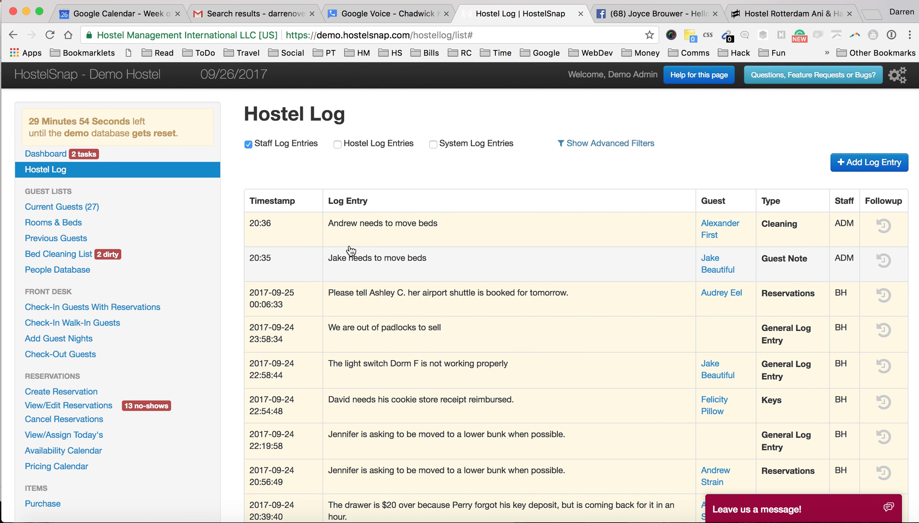
Step: Add 1 night without discount for the guest linked to the new Cleaning entry and proceed to receiving the payment
left_click(59, 339)
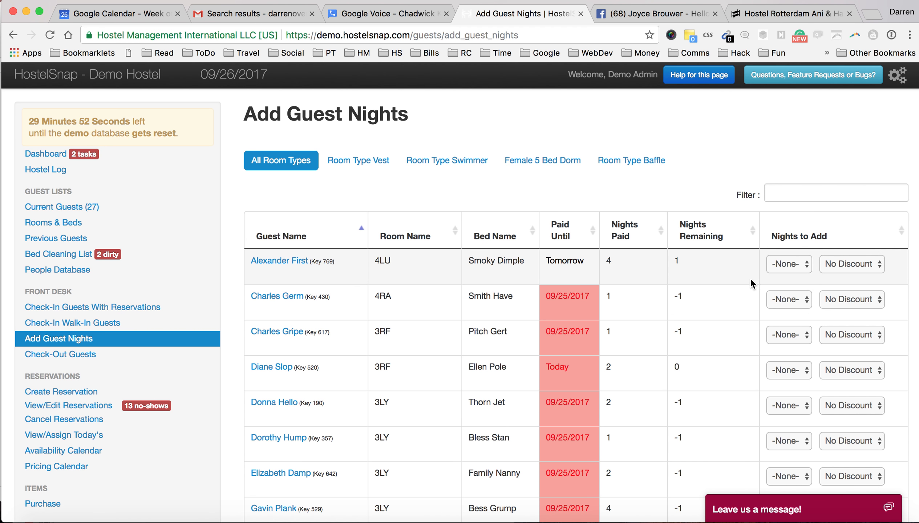
left_click(790, 264)
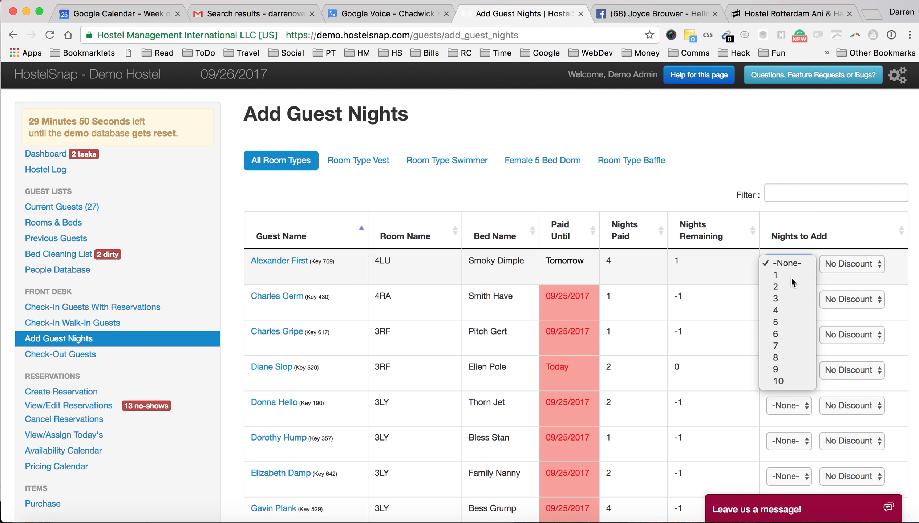
left_click(791, 276)
scroll(824, 313, "down", 10)
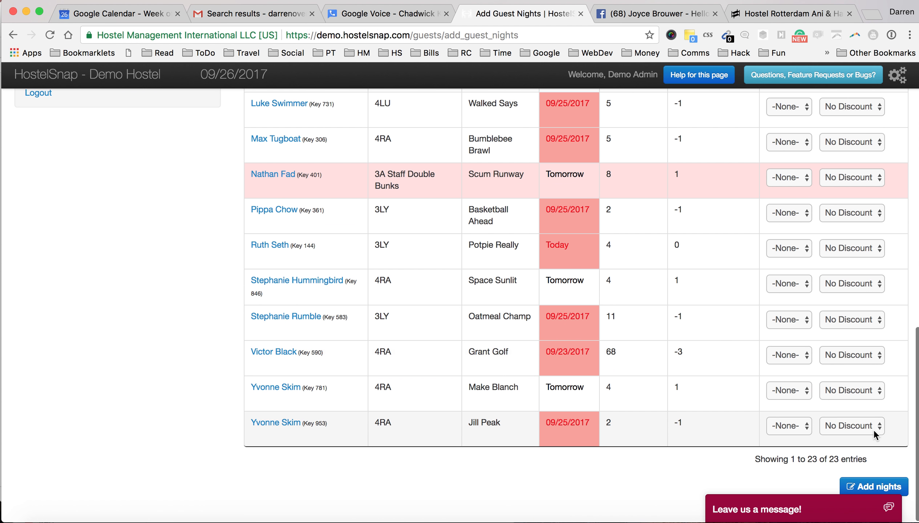
left_click(875, 483)
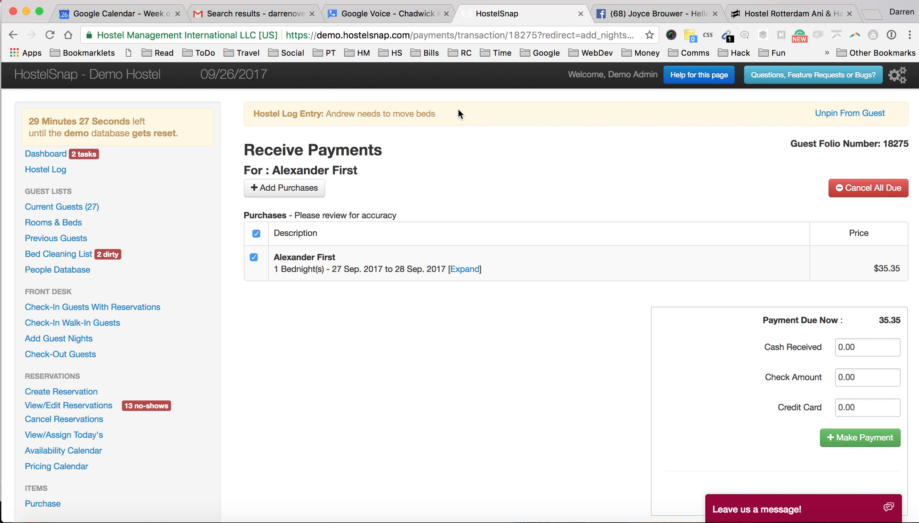
Step: Return to the guest's incomplete transaction from the Hostel Log, unpin the log entry from the guest, and cancel all due items
left_click(36, 170)
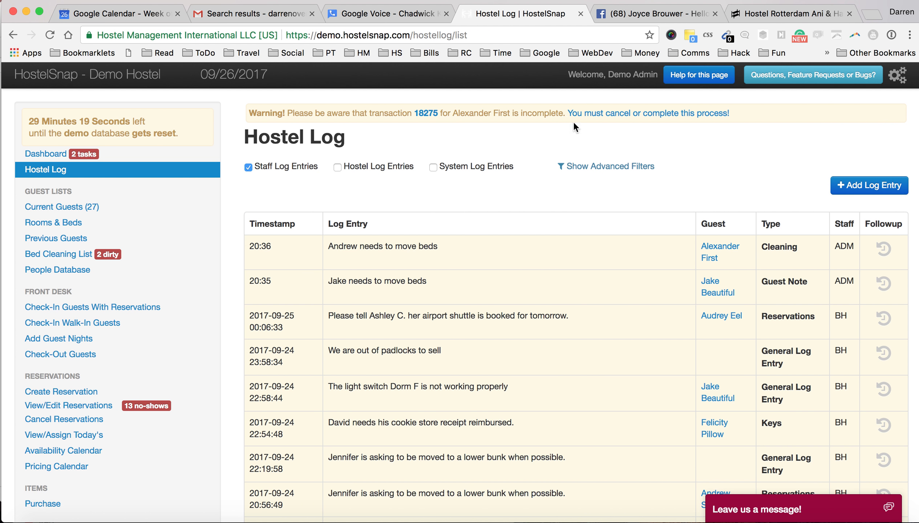
left_click(606, 113)
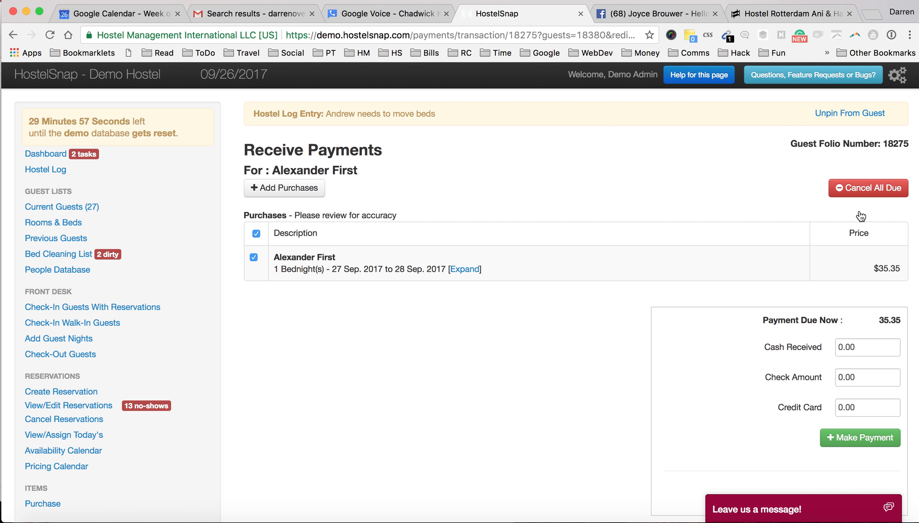
left_click(876, 114)
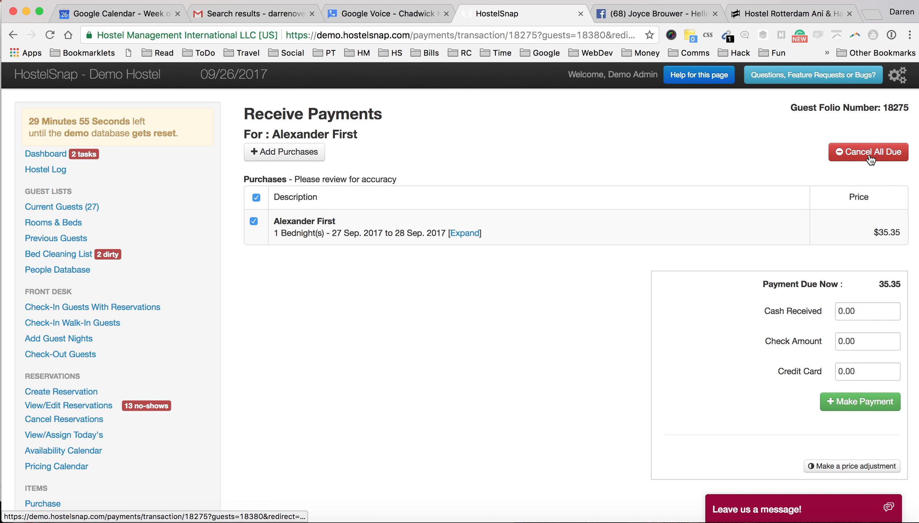
left_click(870, 160)
left_click(585, 127)
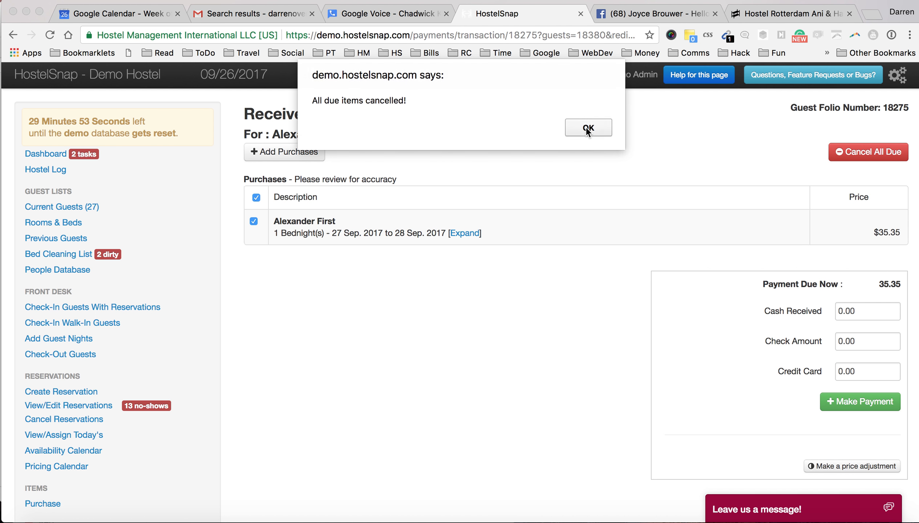
left_click(586, 127)
Step: Mark the repeating task "Take out the trash" as done in the dashboard's due tasks
left_click(51, 176)
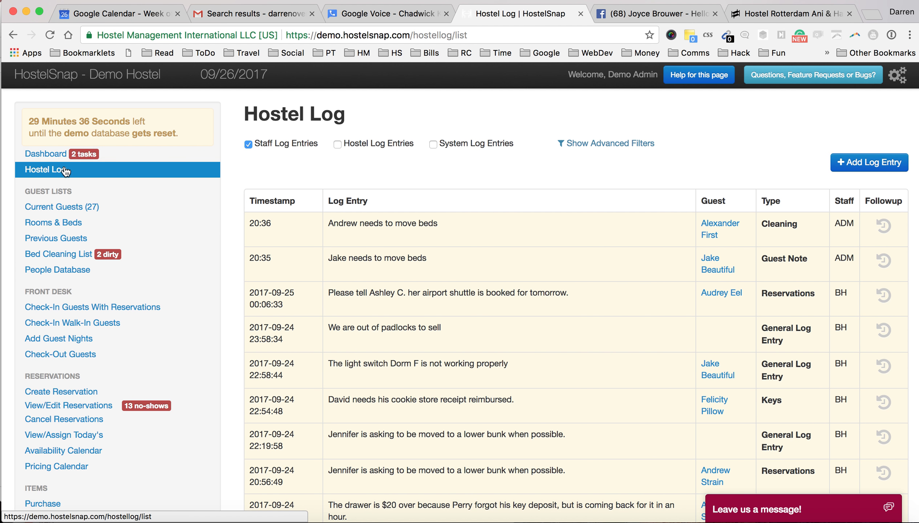
left_click(42, 157)
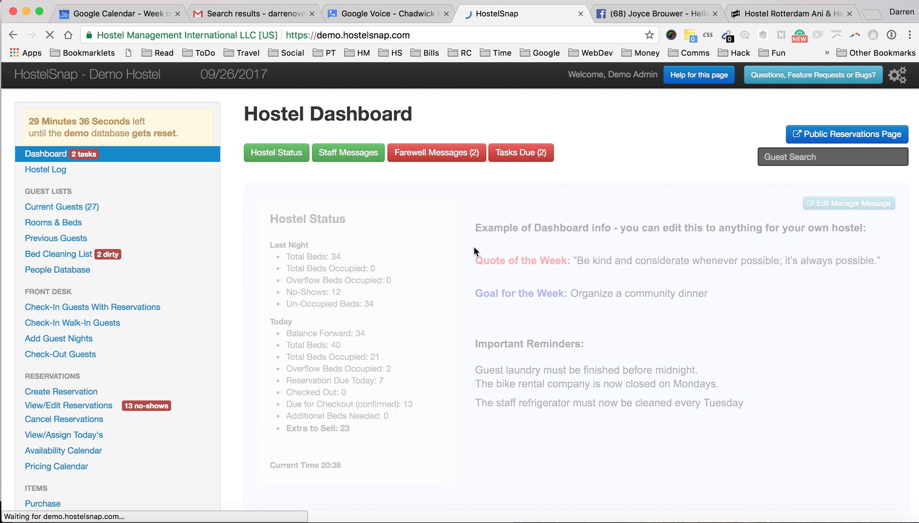
left_click(520, 160)
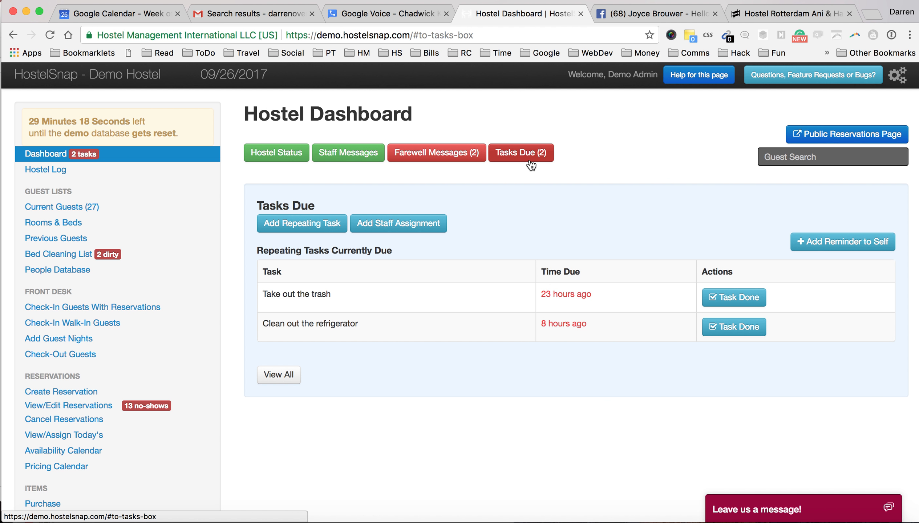
left_click(746, 305)
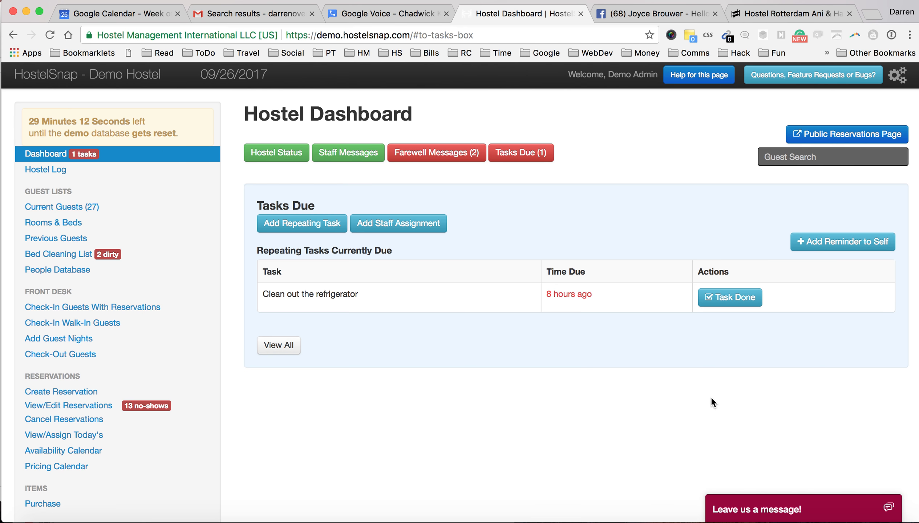
Step: Start a new repeating task named "Feed the Fish" that starts on 09/26/2017 at 20:40
left_click(310, 230)
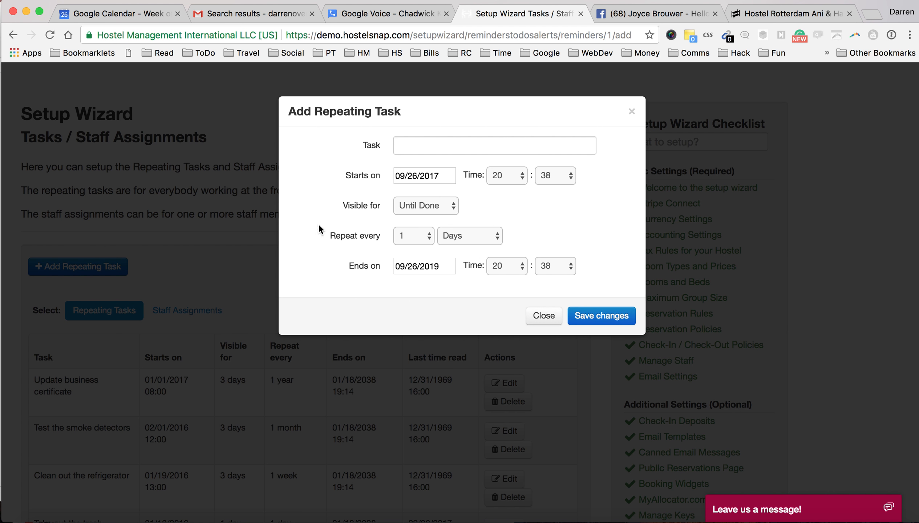
left_click(428, 146)
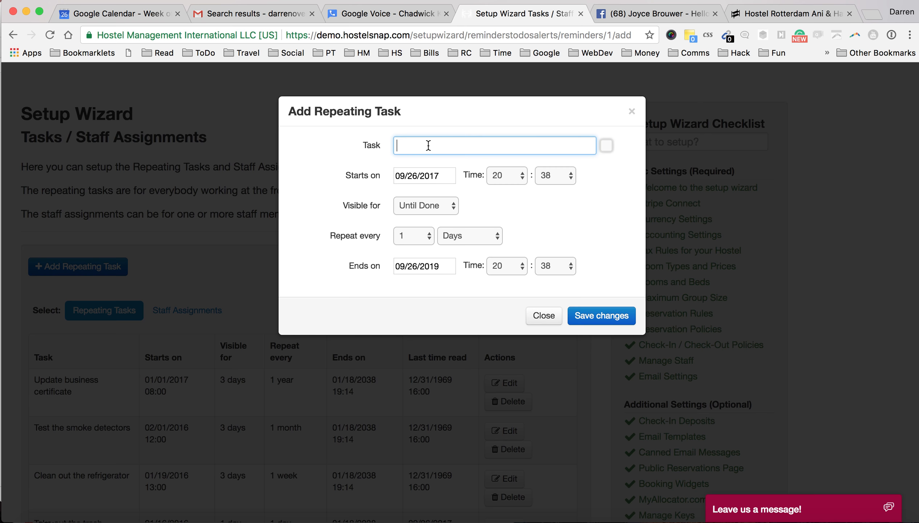
type("Feed the Fish")
key("Tab")
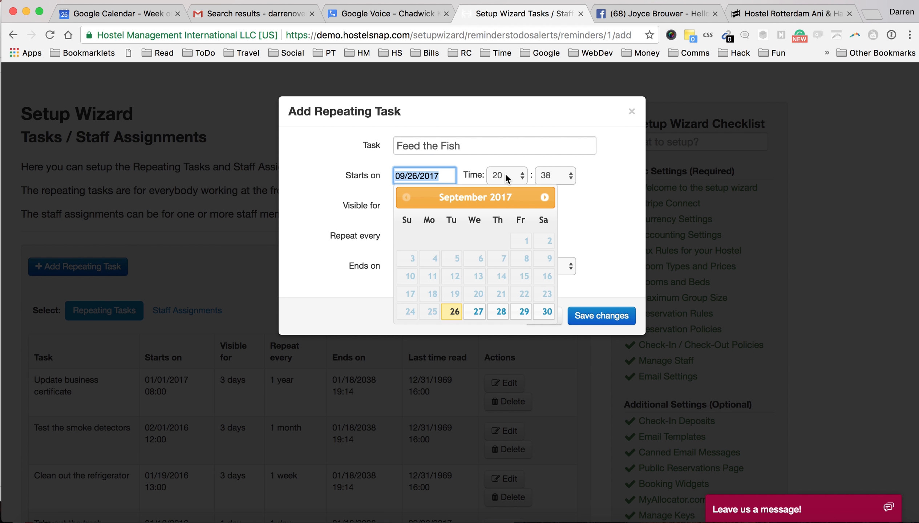
left_click(545, 175)
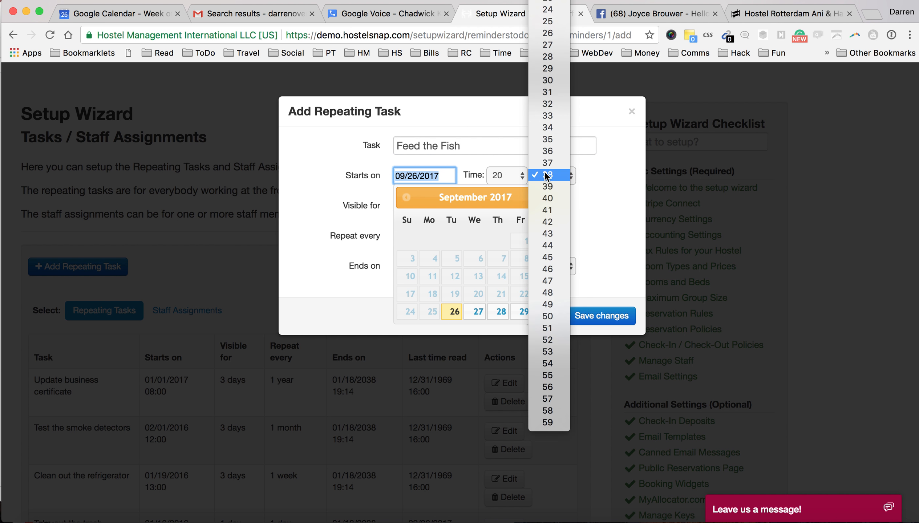
left_click(558, 199)
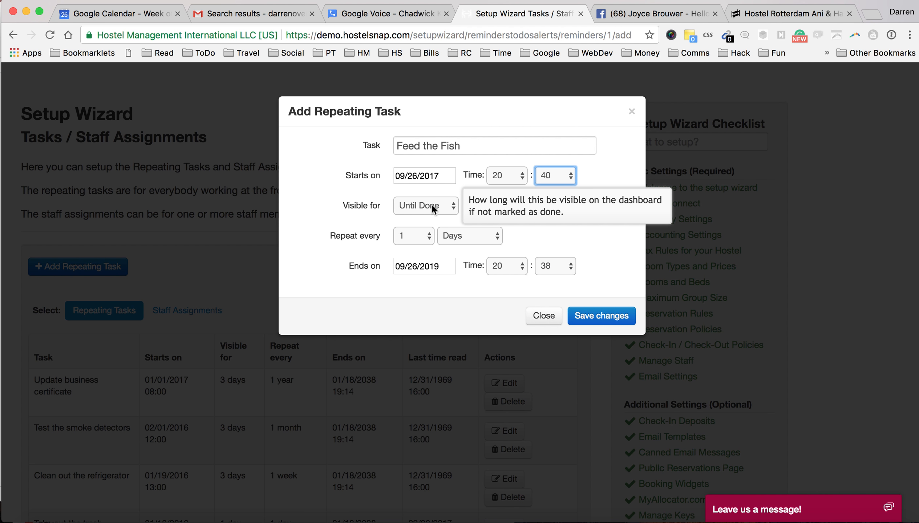
Step: Keep the task visible Until Done, set its end date to 12/31/2019, and save it to the repeating tasks list
left_click(432, 206)
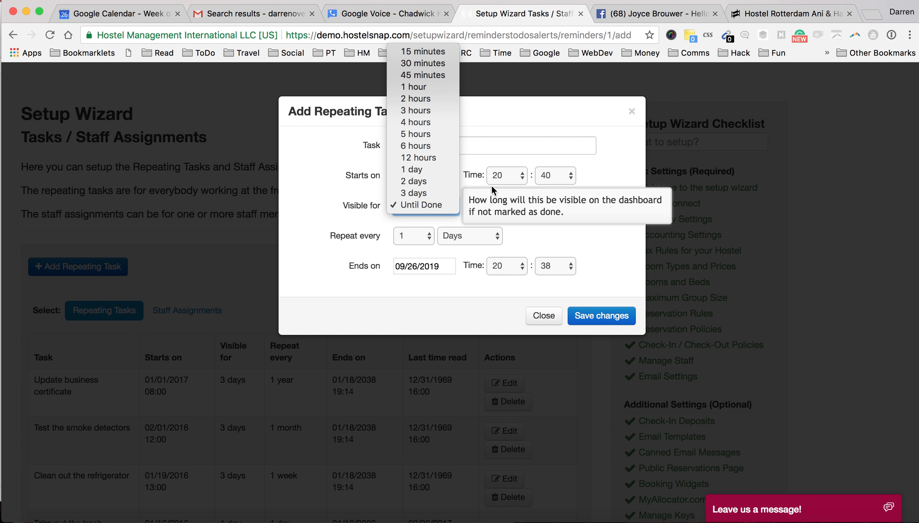
left_click(592, 252)
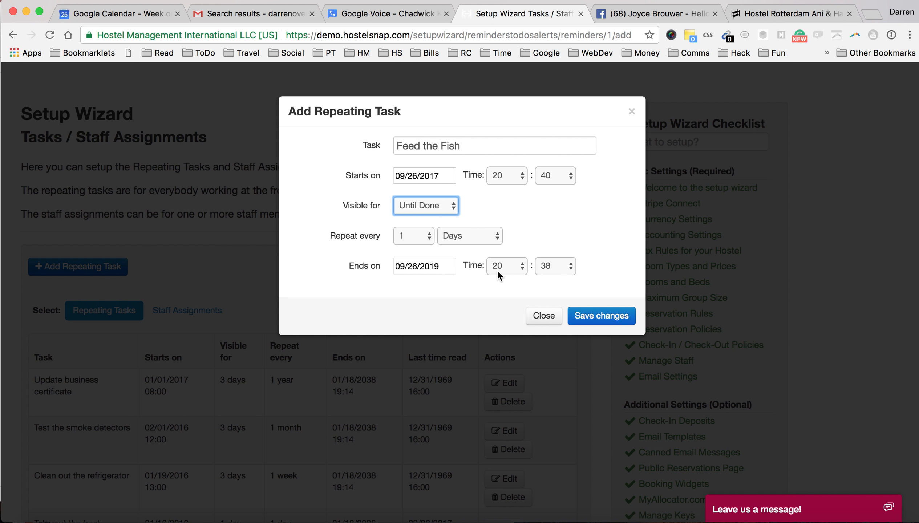
left_click(424, 266)
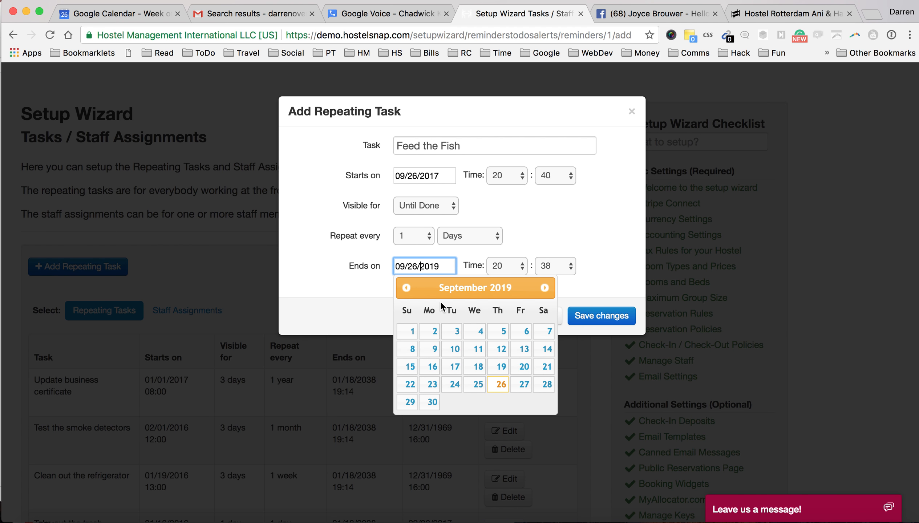
left_click(544, 288)
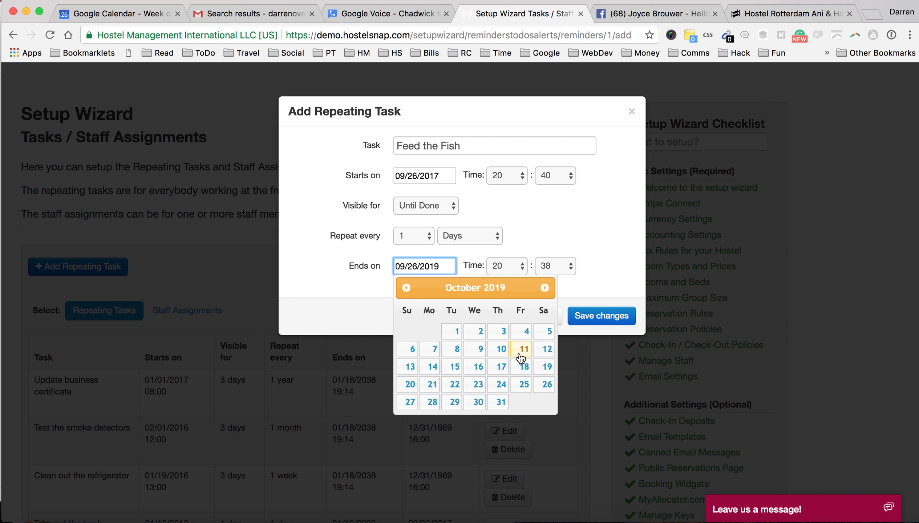
left_click(544, 288)
left_click(545, 288)
left_click(455, 402)
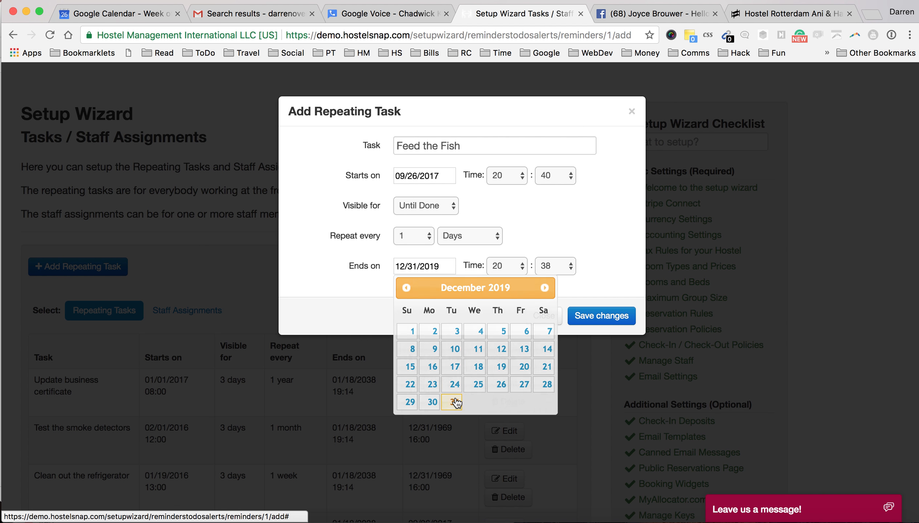
left_click(597, 317)
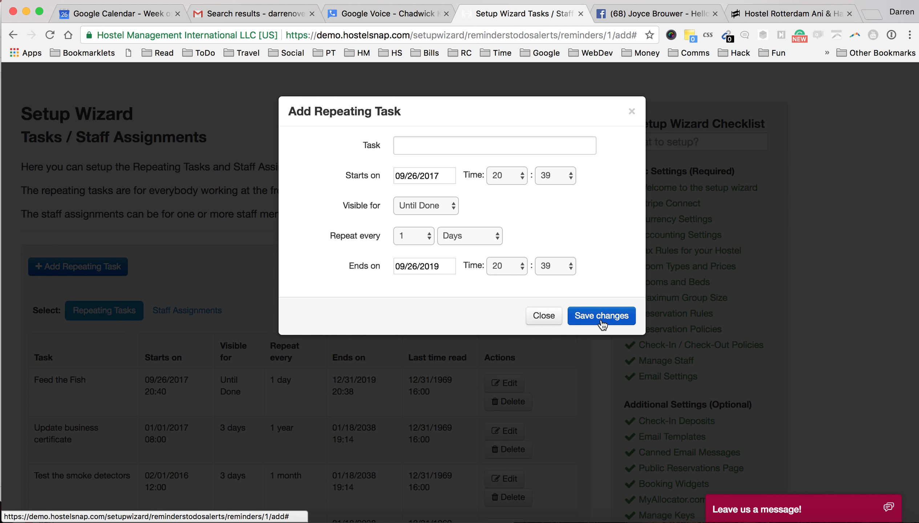
left_click(549, 316)
scroll(556, 318, "down", 2)
scroll(556, 319, "down", 3)
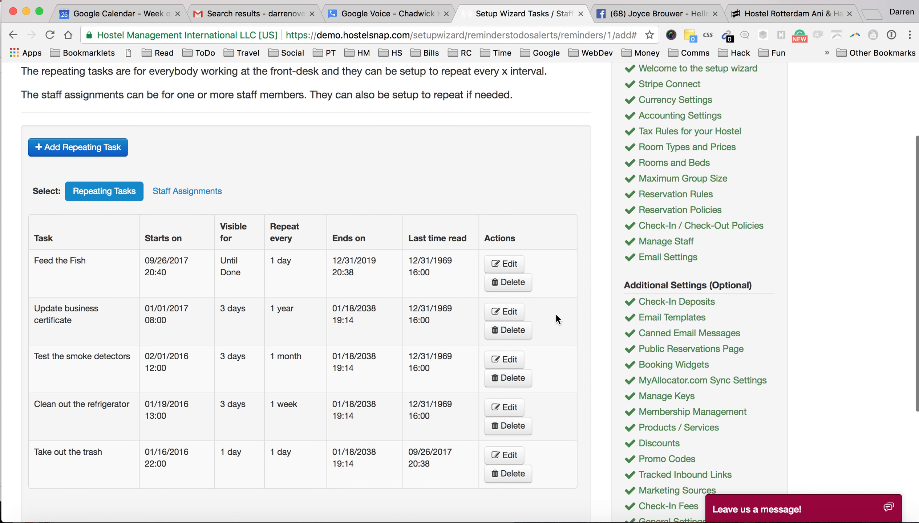
Step: Switch the task setup from repeating tasks to the staff assignments list
scroll(279, 278, "up", 1)
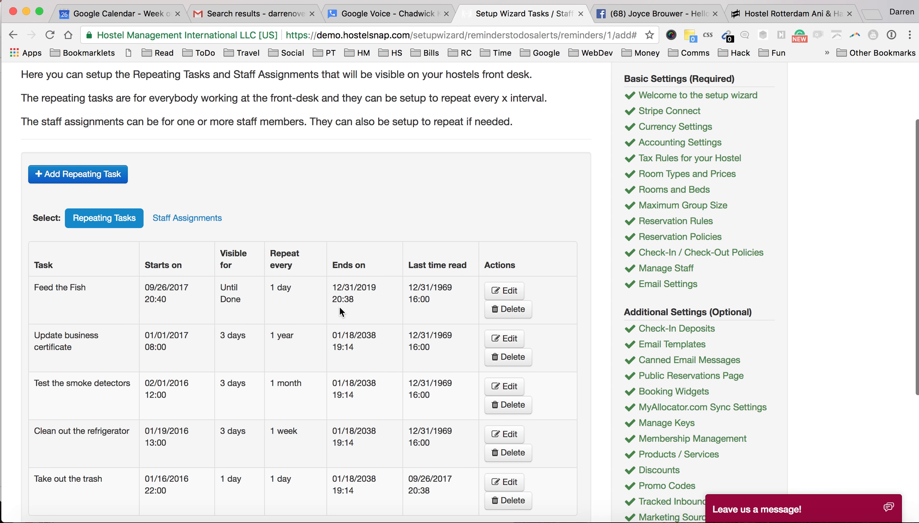
scroll(342, 299, "up", 3)
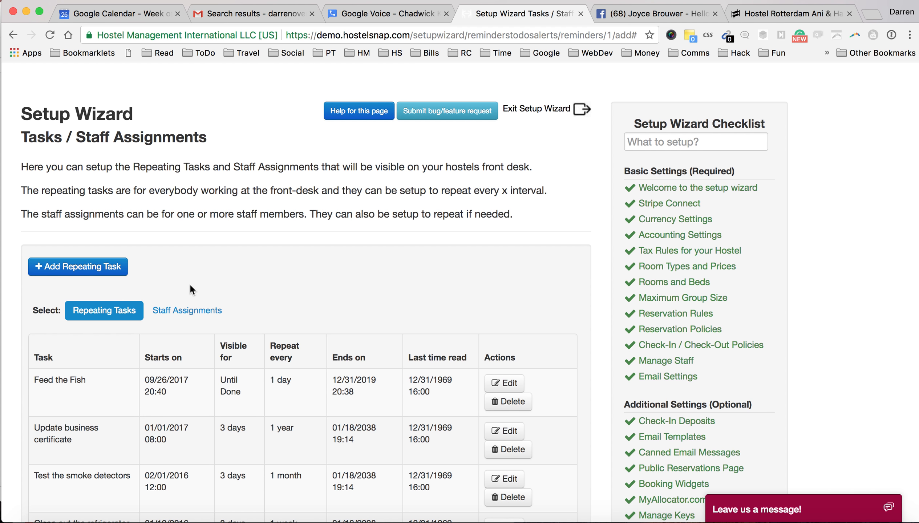
left_click(201, 310)
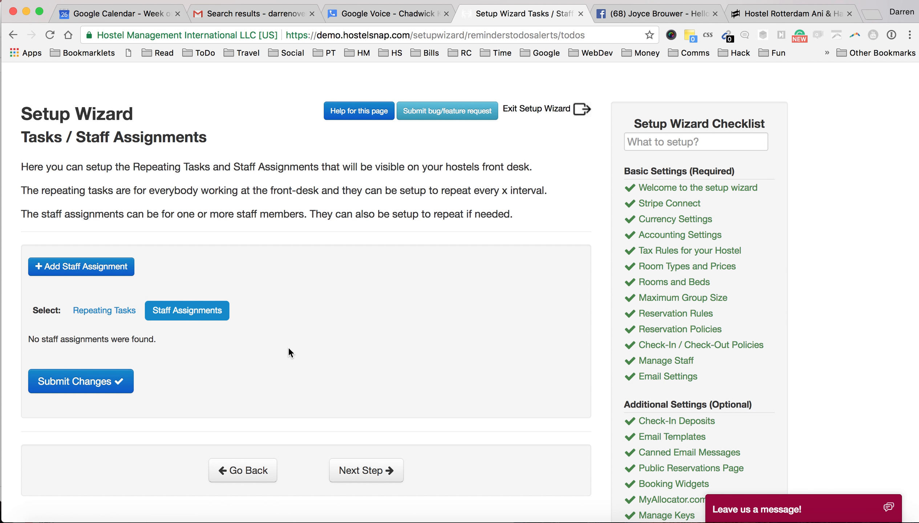
scroll(288, 352, "down", 2)
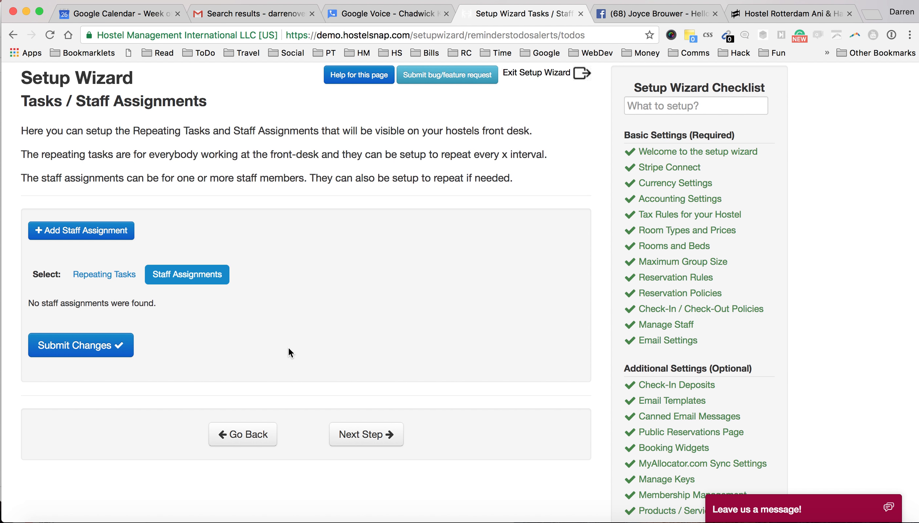
scroll(288, 352, "up", 2)
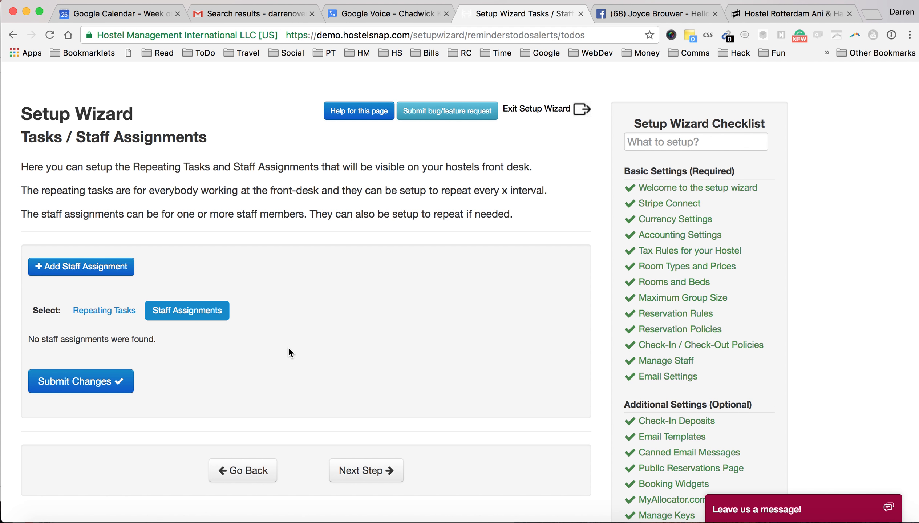
Step: Start a new staff assignment named "Update Social Media" and assign it to the second listed staff member
left_click(118, 265)
left_click(450, 142)
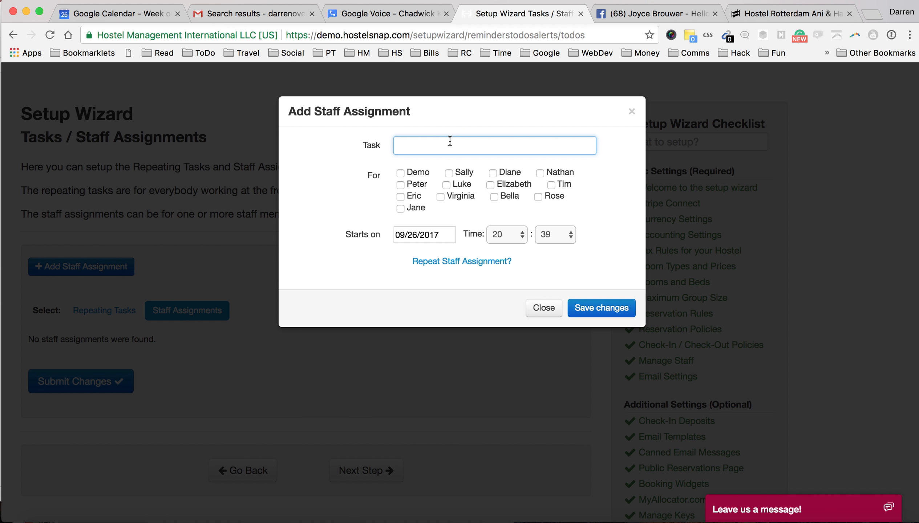
type("Update Social")
type("Media")
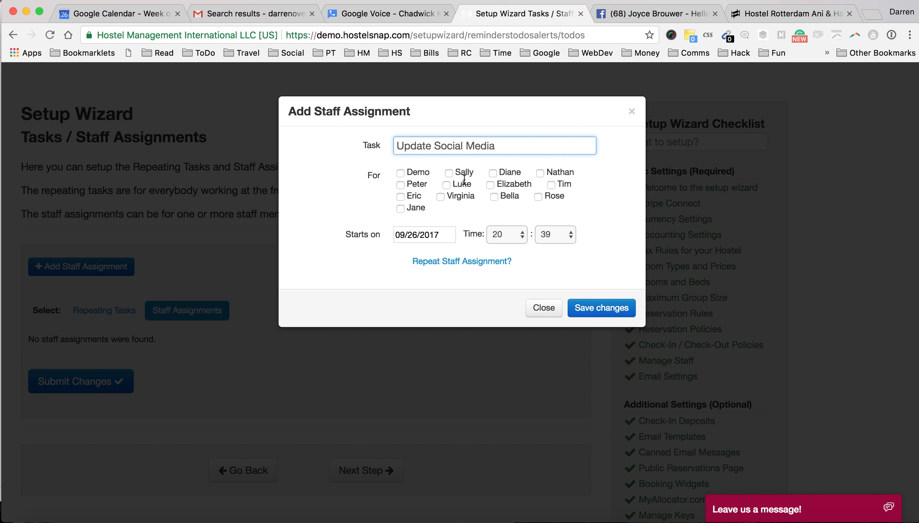
left_click(449, 173)
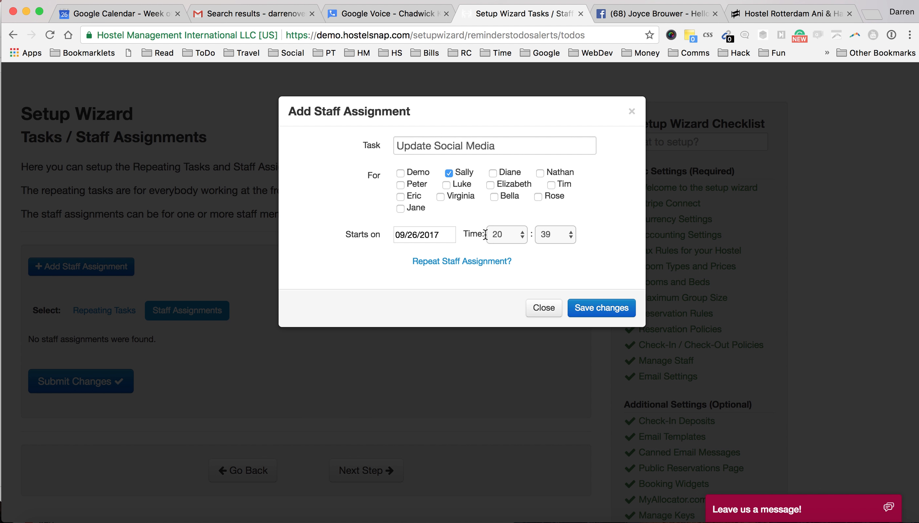
Step: Make the staff assignment repeat every 7 days and save it to the staff assignments list
left_click(476, 262)
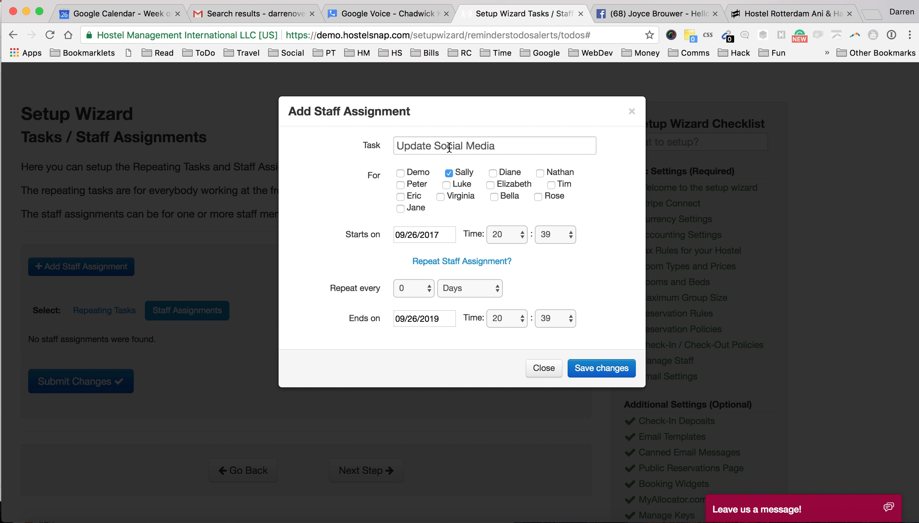
left_click(420, 287)
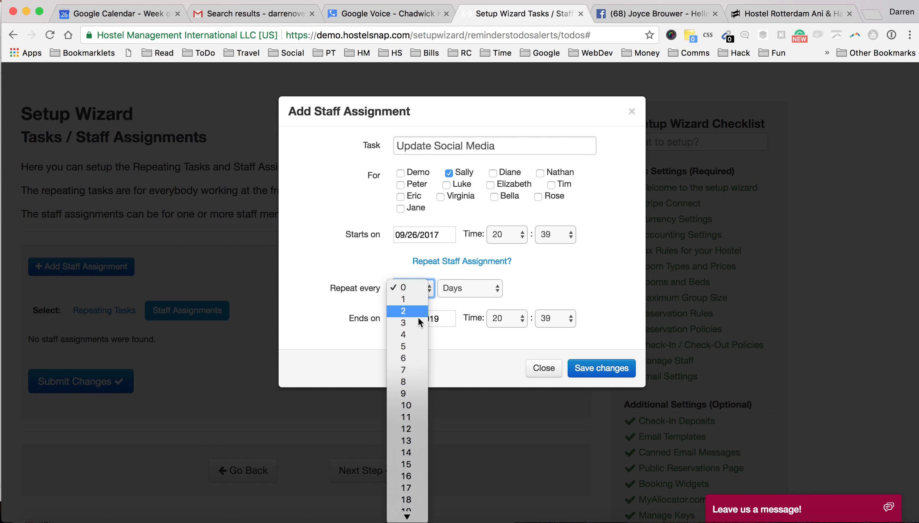
left_click(422, 369)
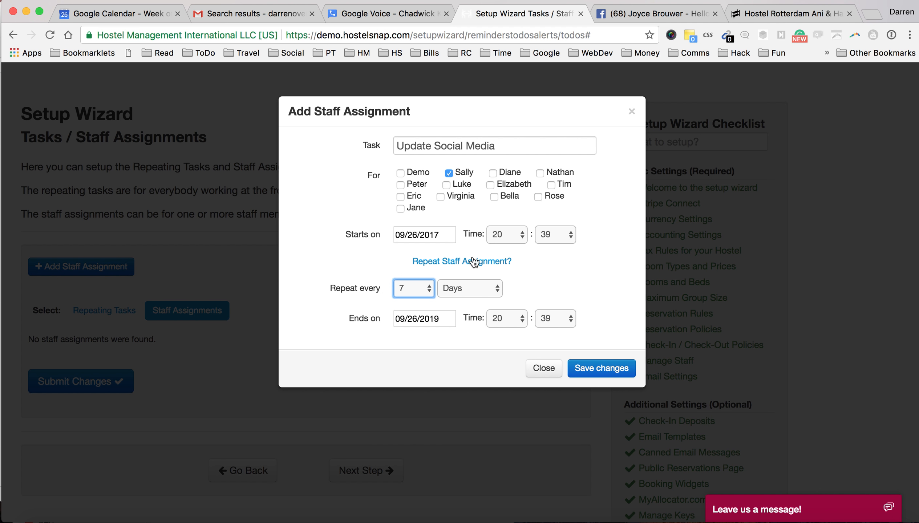
left_click(609, 368)
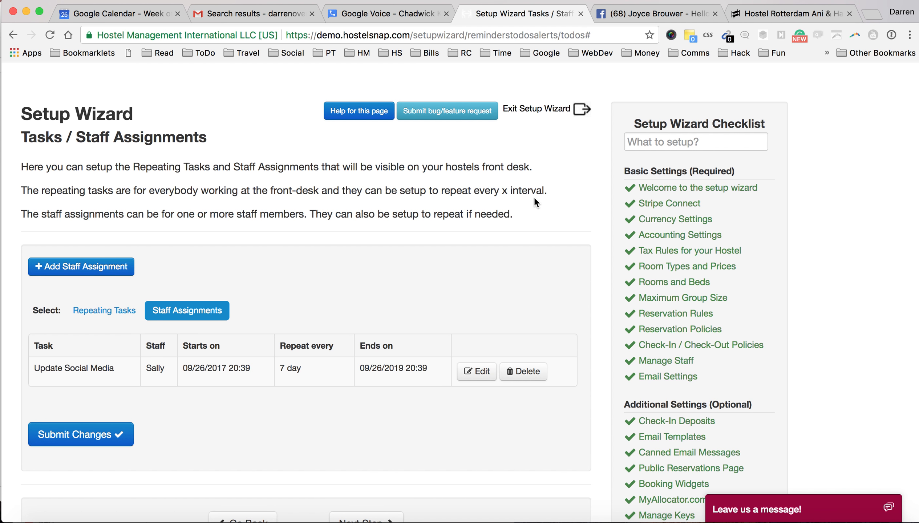
Step: Exit the Setup Wizard and mark "Feed the Fish" and "Clean out the refrigerator" as done in the dashboard's due tasks
left_click(582, 110)
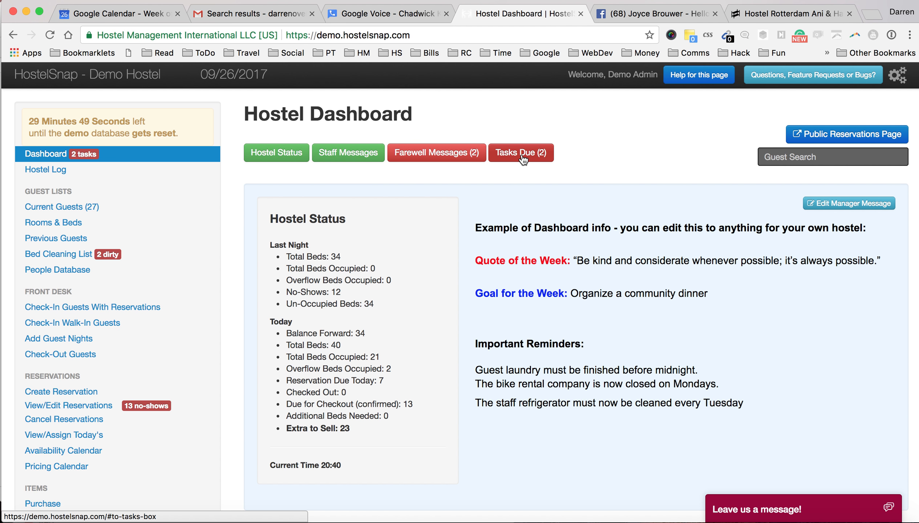
left_click(522, 155)
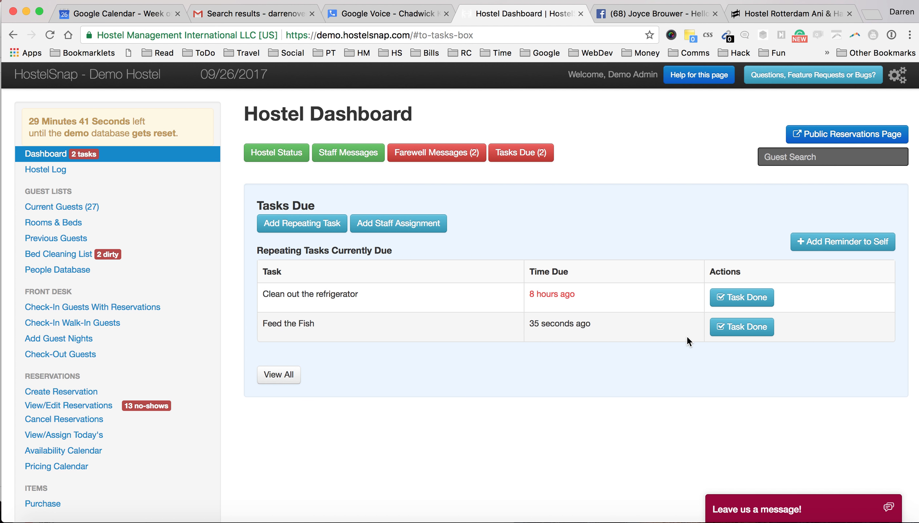
left_click(755, 334)
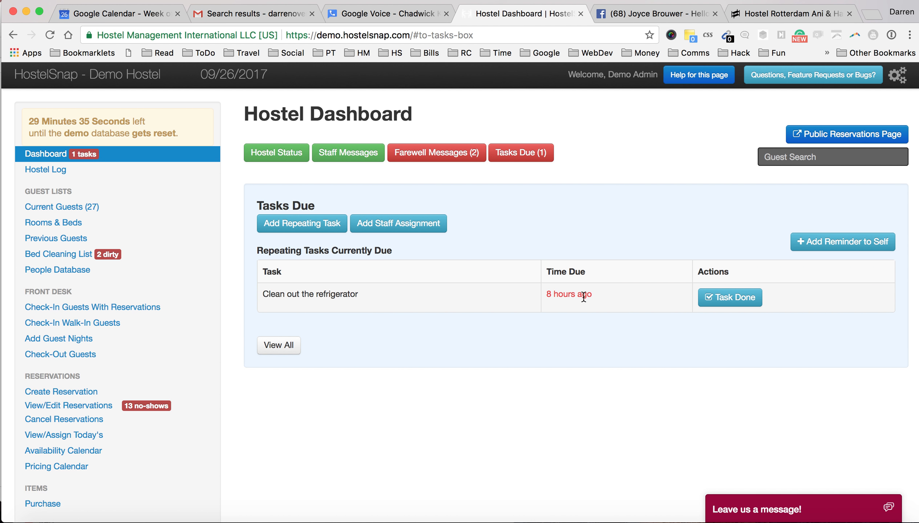
left_click(755, 297)
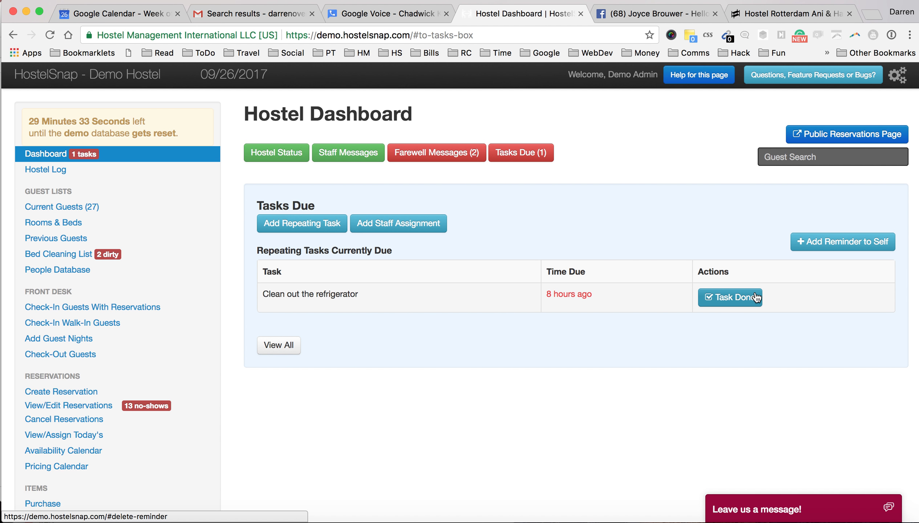